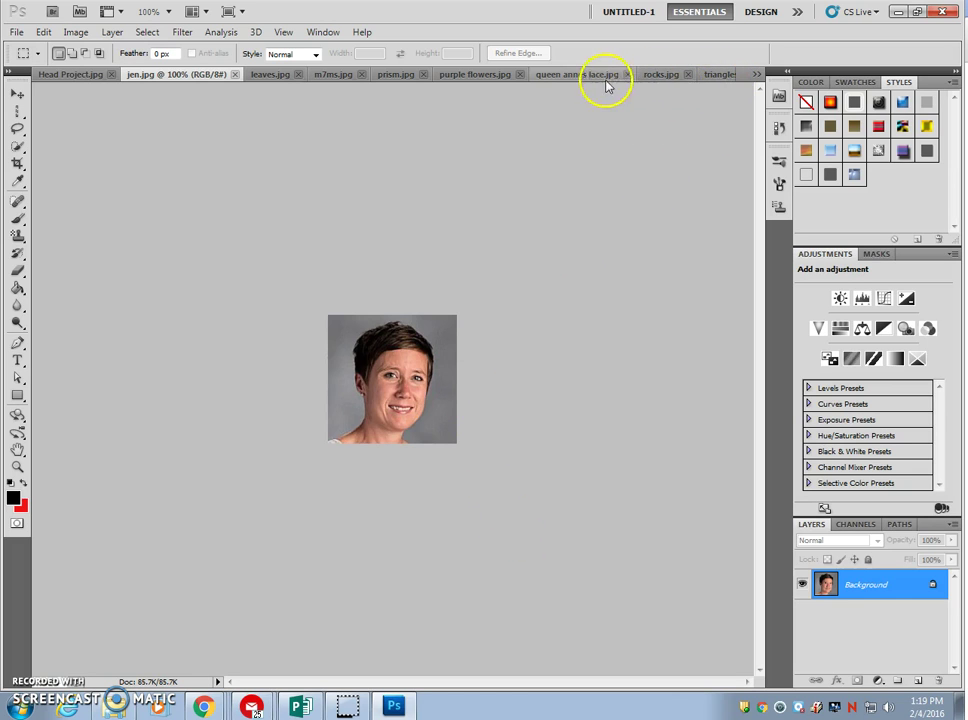
# Try to save the portrait as a JPEG named Head Project in the Graphic Design folder, replacing the existing file
pyautogui.click(18, 33)
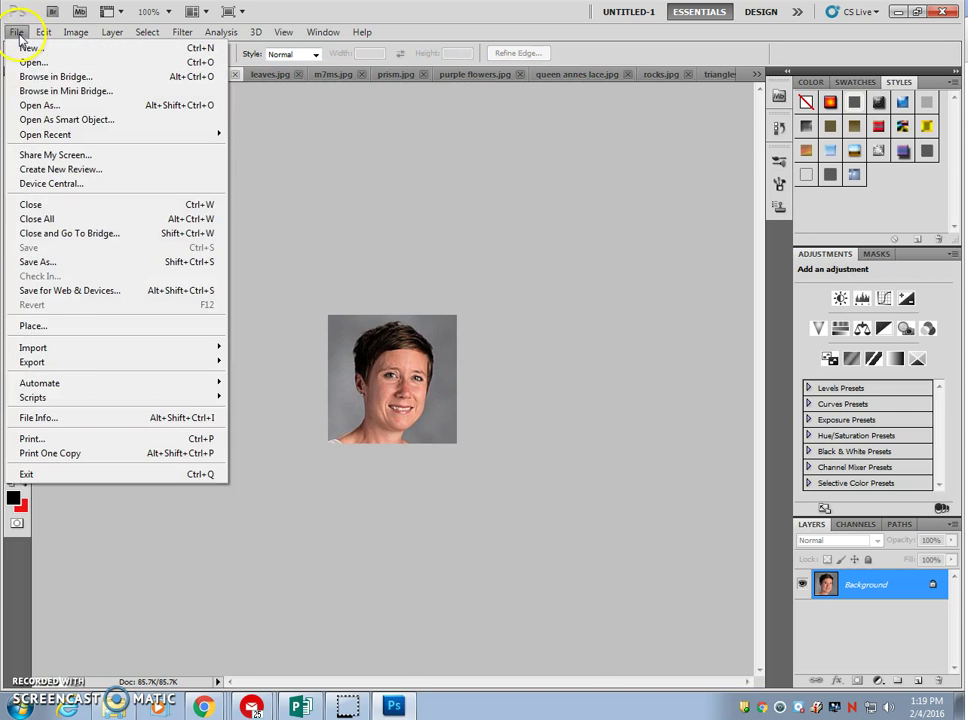
pyautogui.click(64, 262)
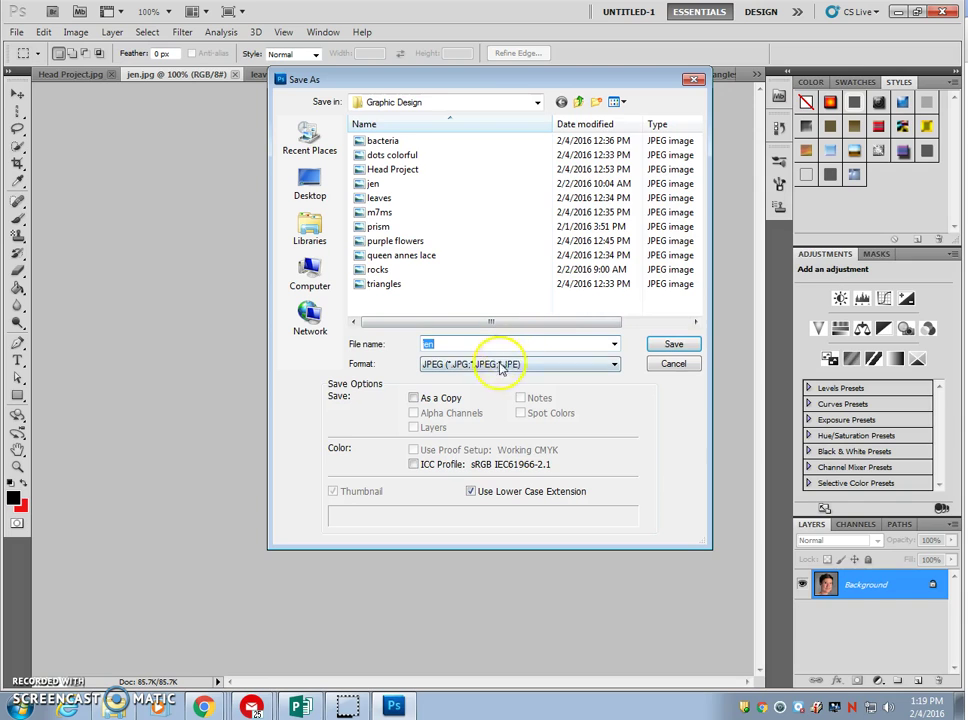
pyautogui.write('Head Project')
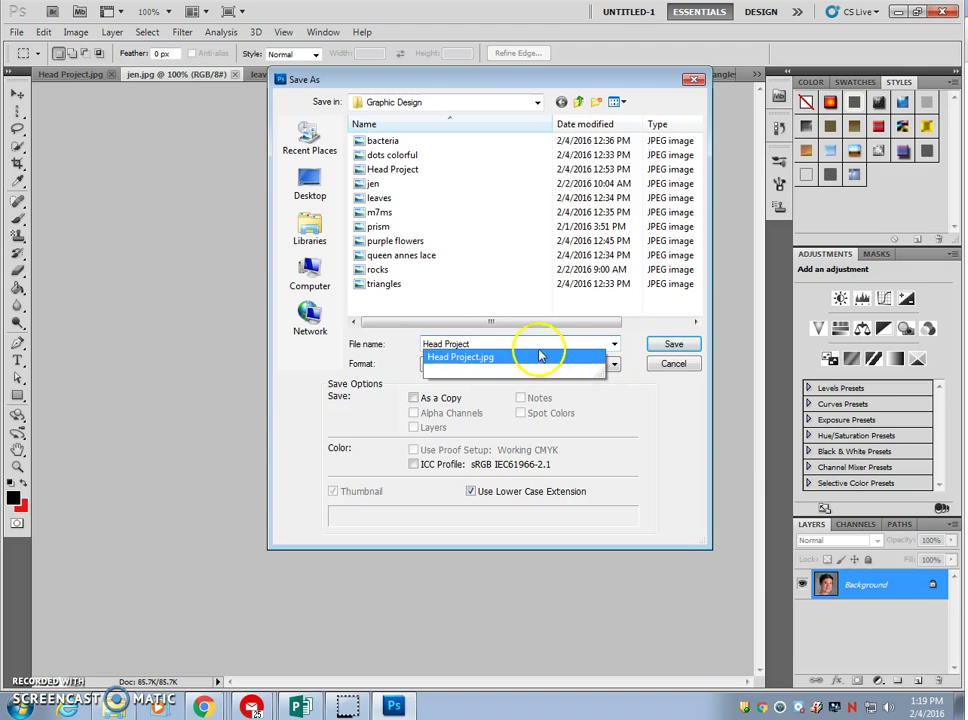
pyautogui.click(676, 345)
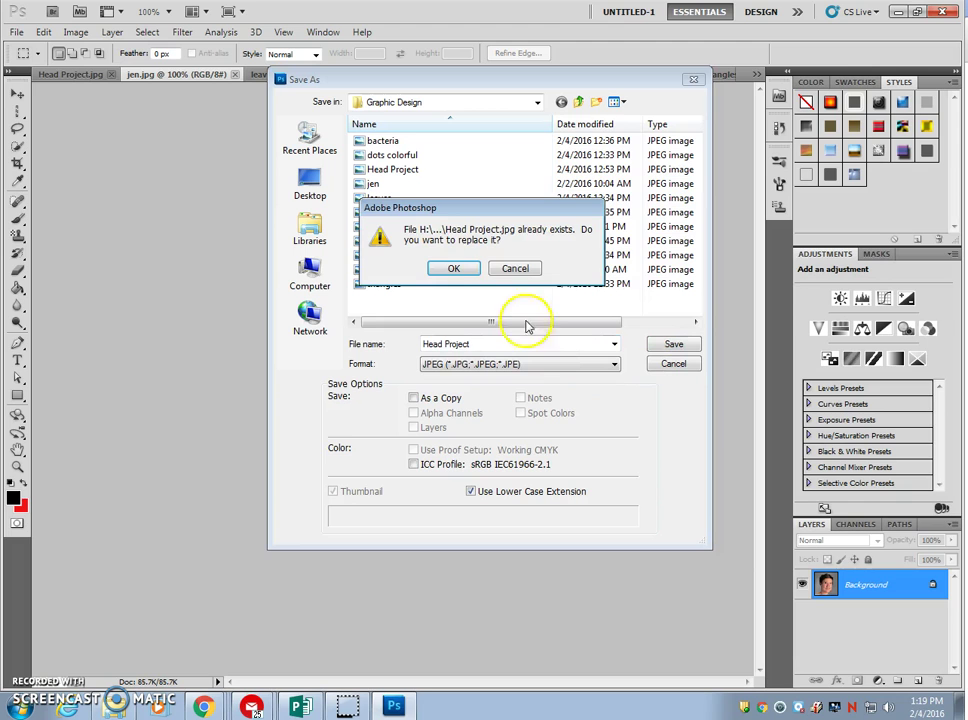
pyautogui.click(470, 270)
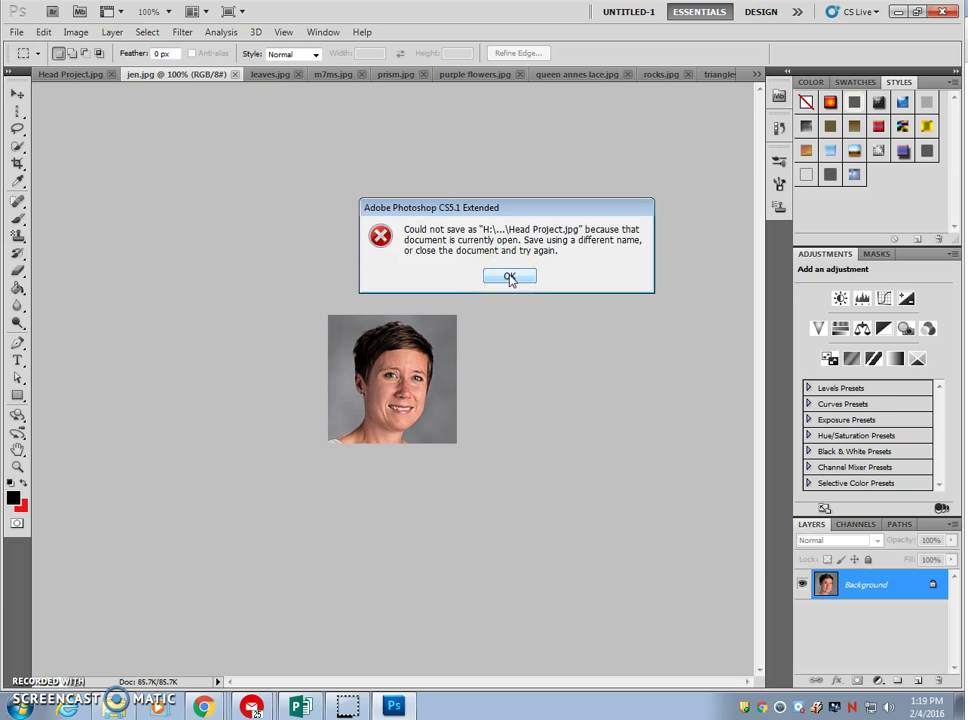
pyautogui.click(510, 278)
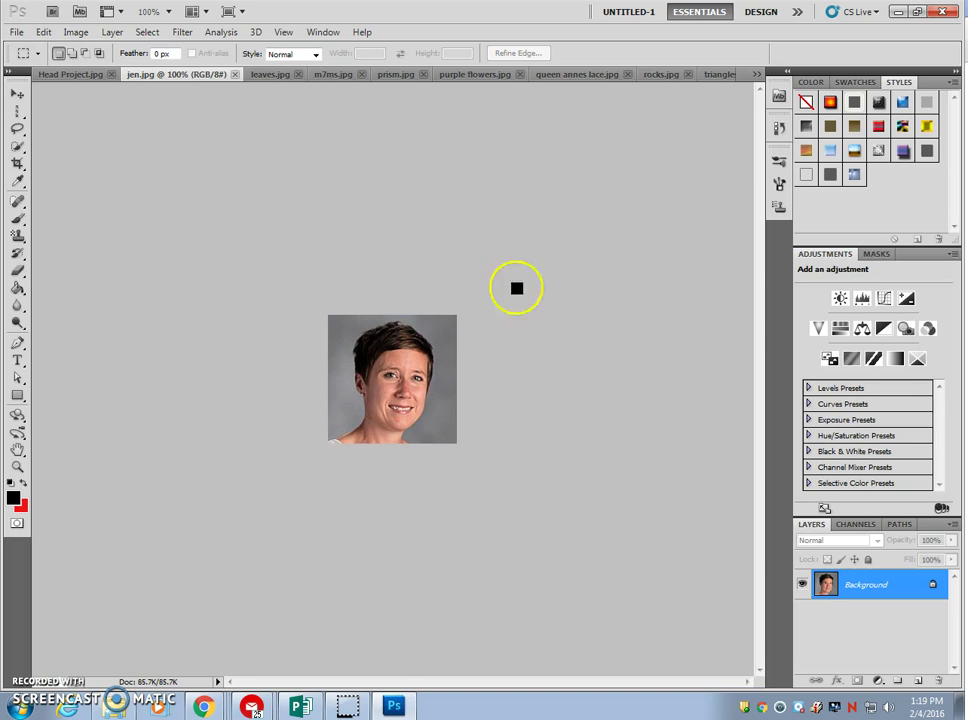
# Save the portrait as a JPEG named Art heads in the Graphic Design folder, with High quality 8 and Baseline ("Standard") format
pyautogui.click(17, 34)
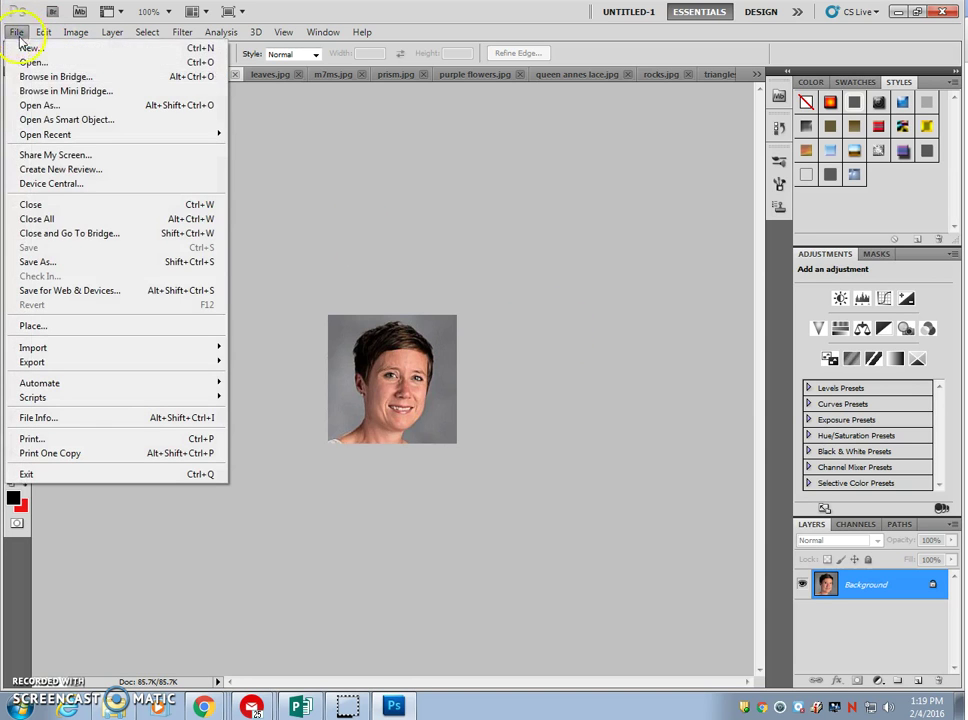
pyautogui.click(92, 264)
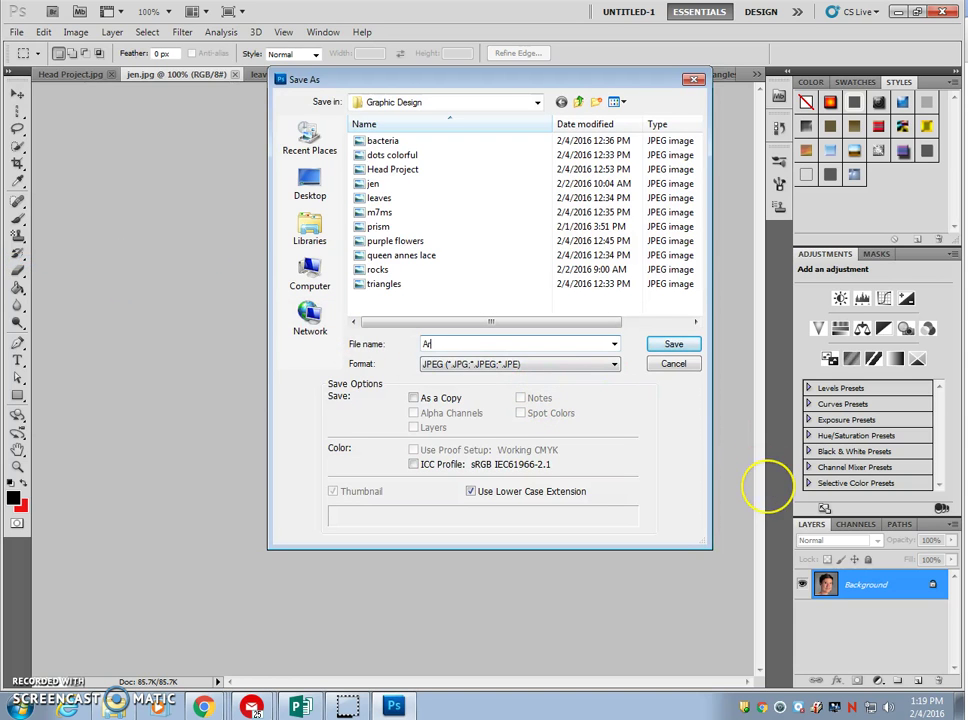
pyautogui.write('Art heads')
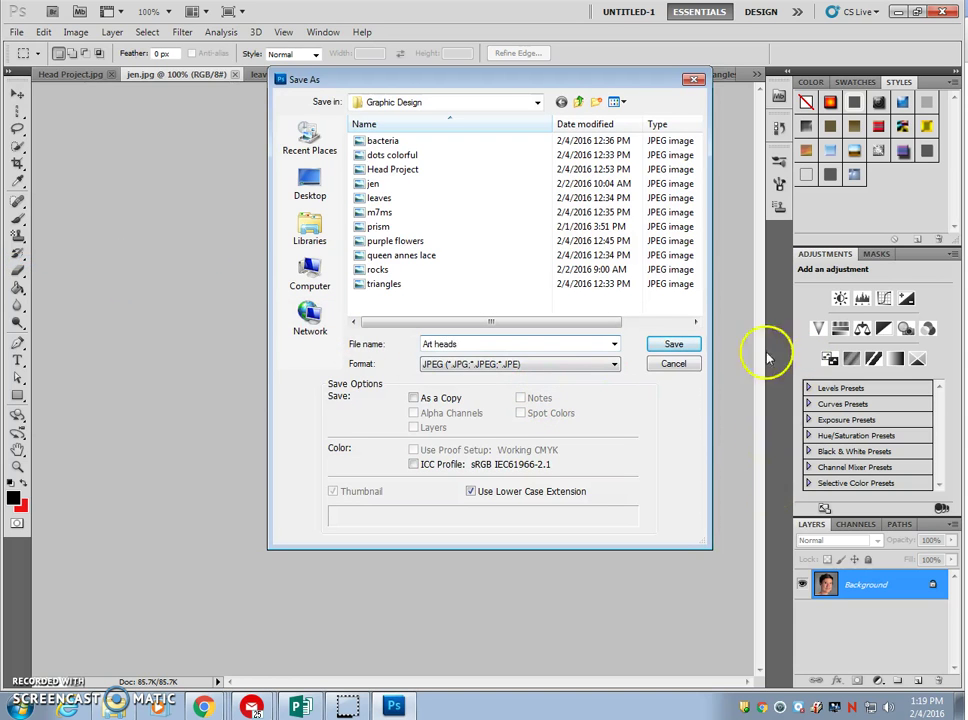
pyautogui.click(674, 344)
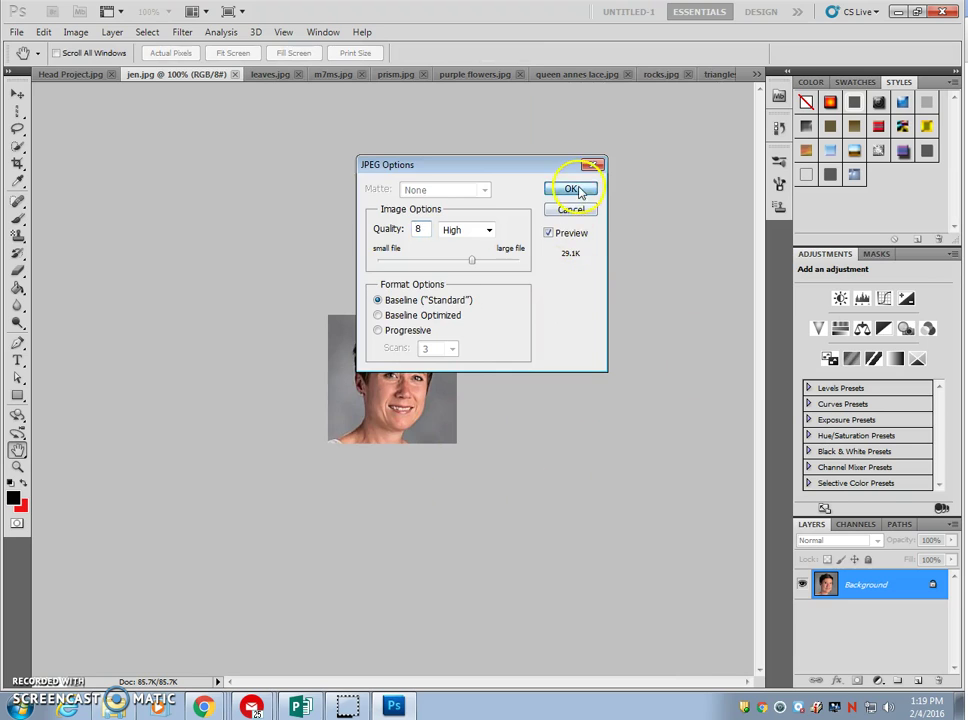
pyautogui.click(571, 190)
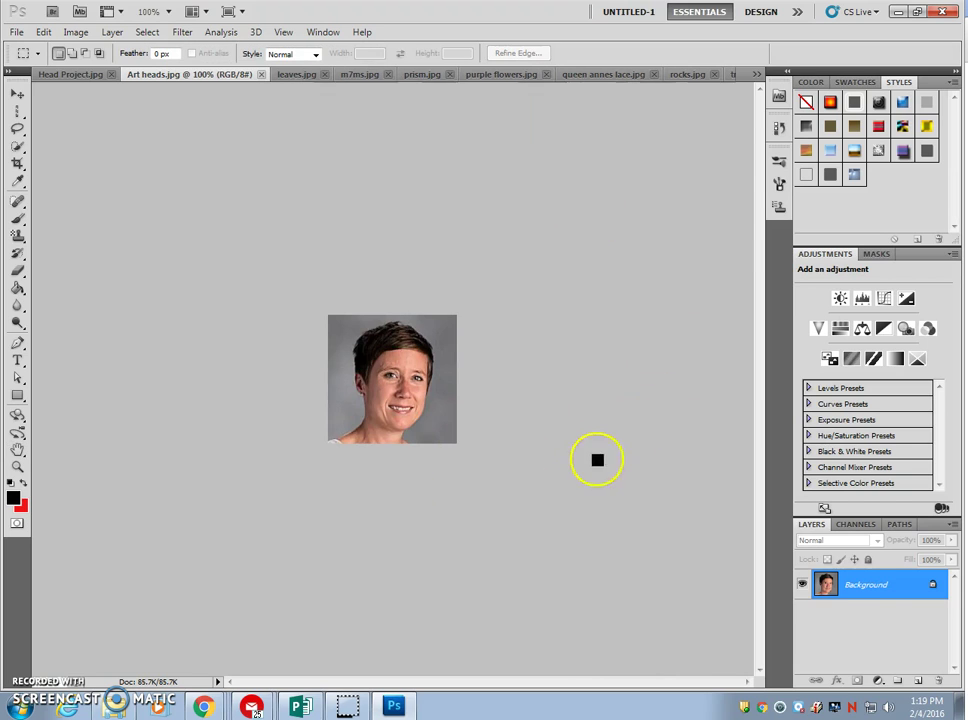
# Convert the locked Background into a regular layer named Layer 0
pyautogui.rightClick(868, 592)
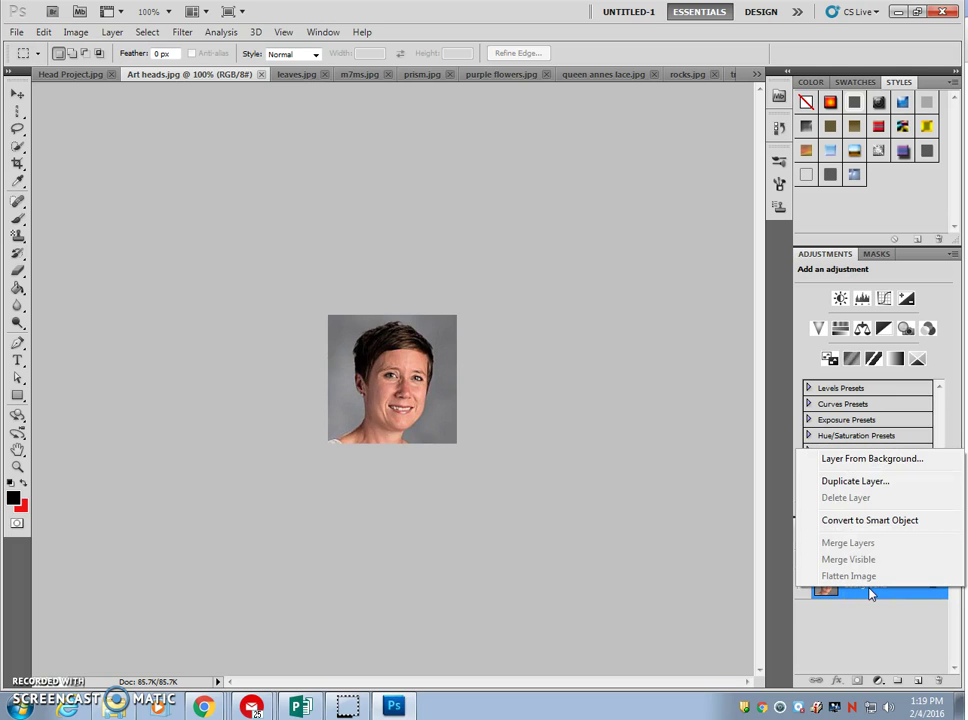
pyautogui.click(873, 460)
pyautogui.click(606, 219)
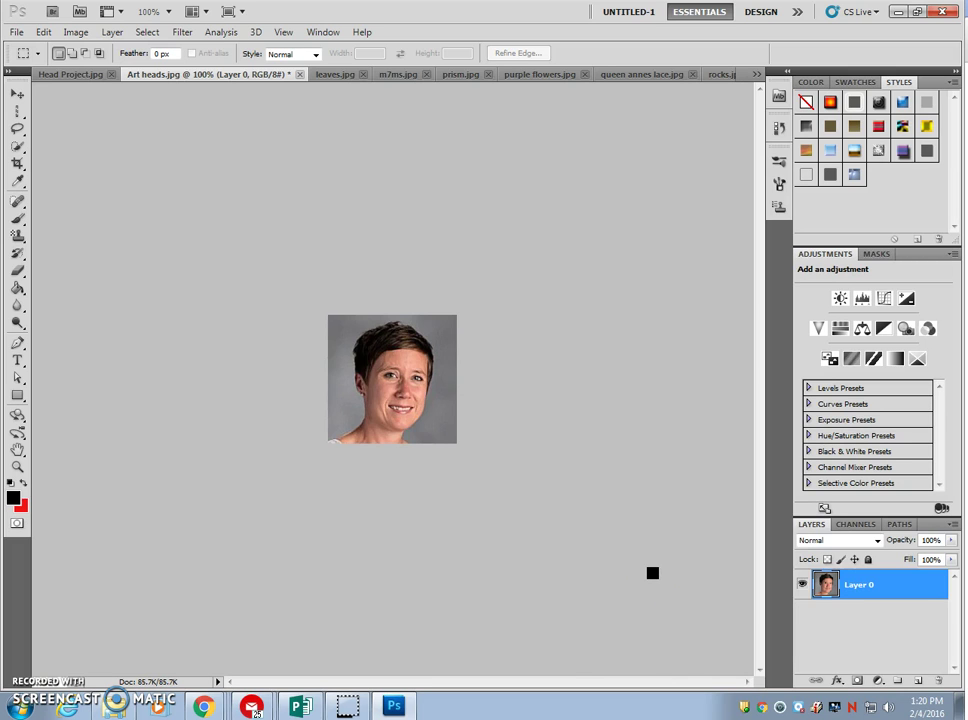
# Add a new empty layer and place it below the portrait layer
pyautogui.click(112, 33)
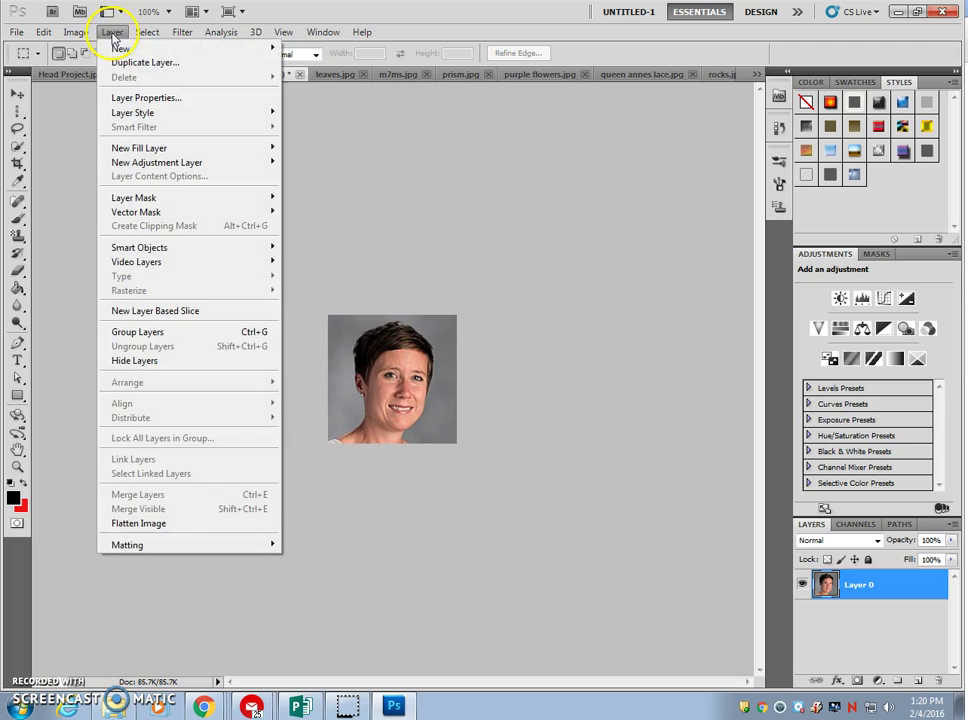
pyautogui.moveTo(130, 49)
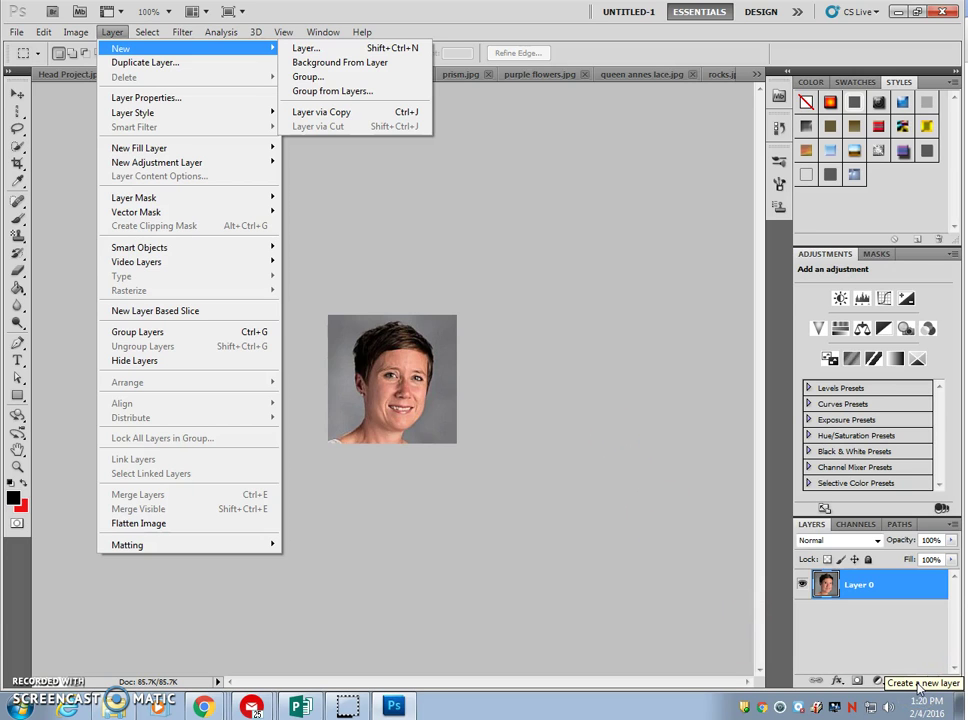
pyautogui.click(312, 48)
pyautogui.click(618, 219)
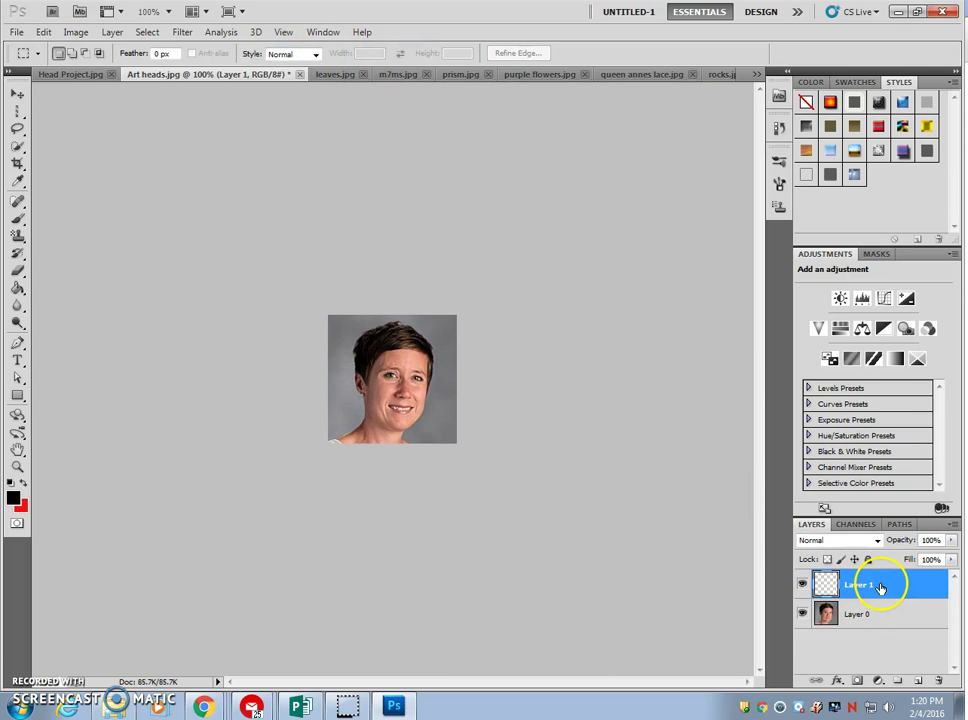
pyautogui.moveTo(865, 590); pyautogui.dragTo(875, 651)
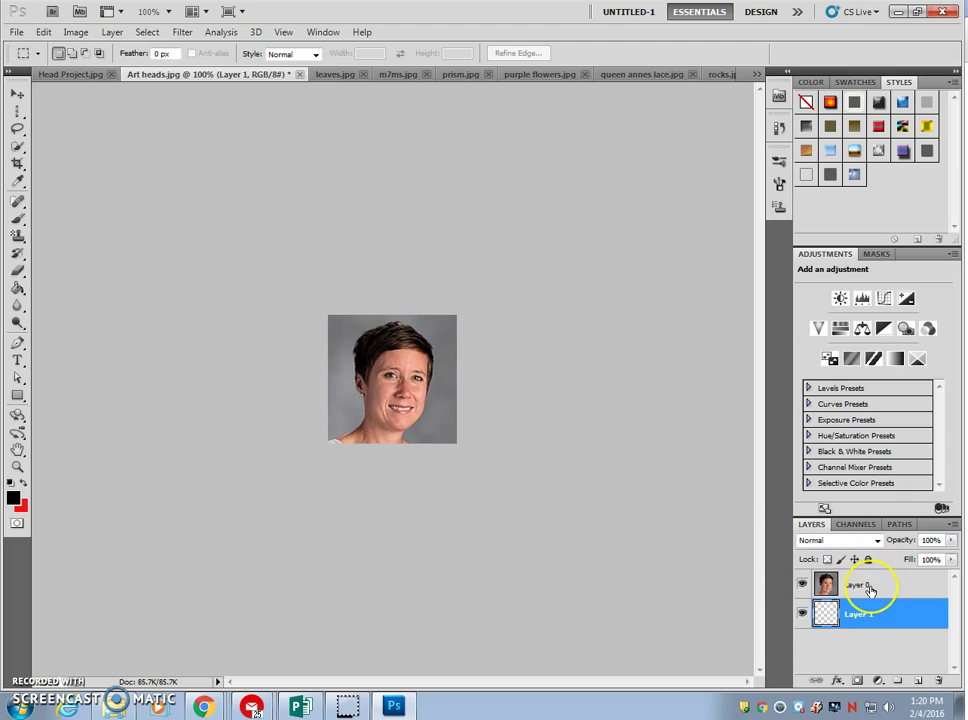
# Select the grey backdrop along the right side of the head on Layer 0 with the Quick Selection tool
pyautogui.click(870, 590)
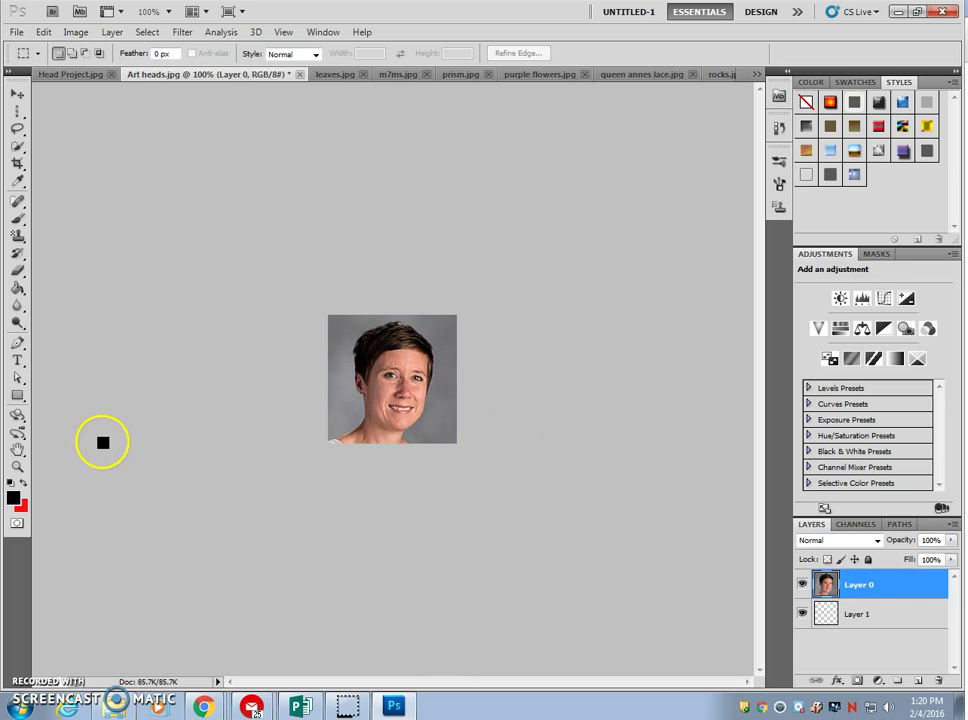
pyautogui.click(20, 468)
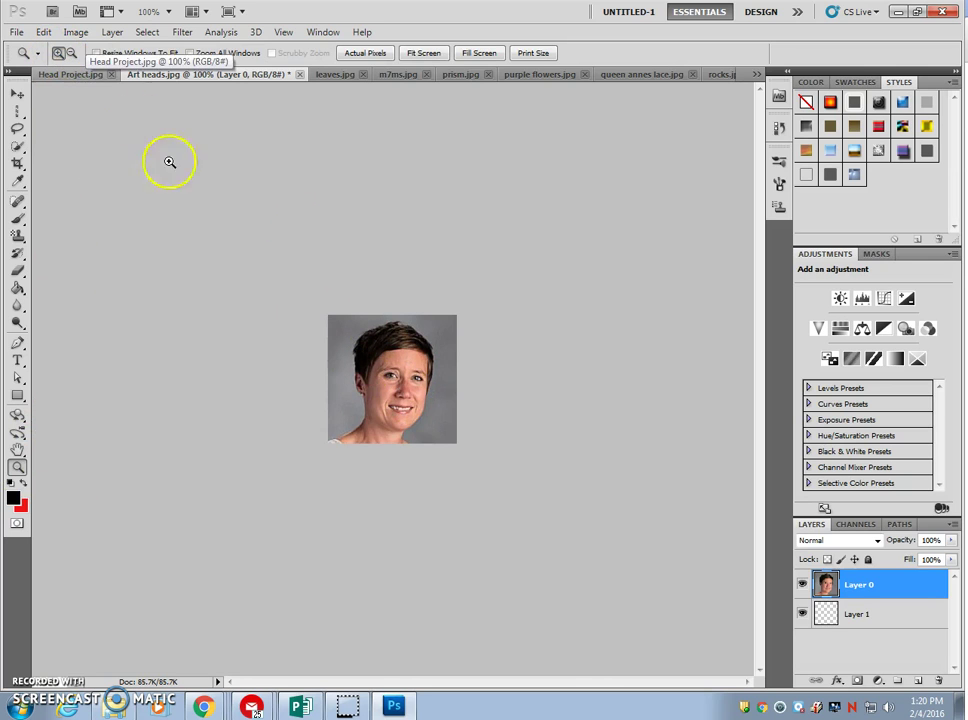
pyautogui.click(400, 403)
pyautogui.click(400, 403)
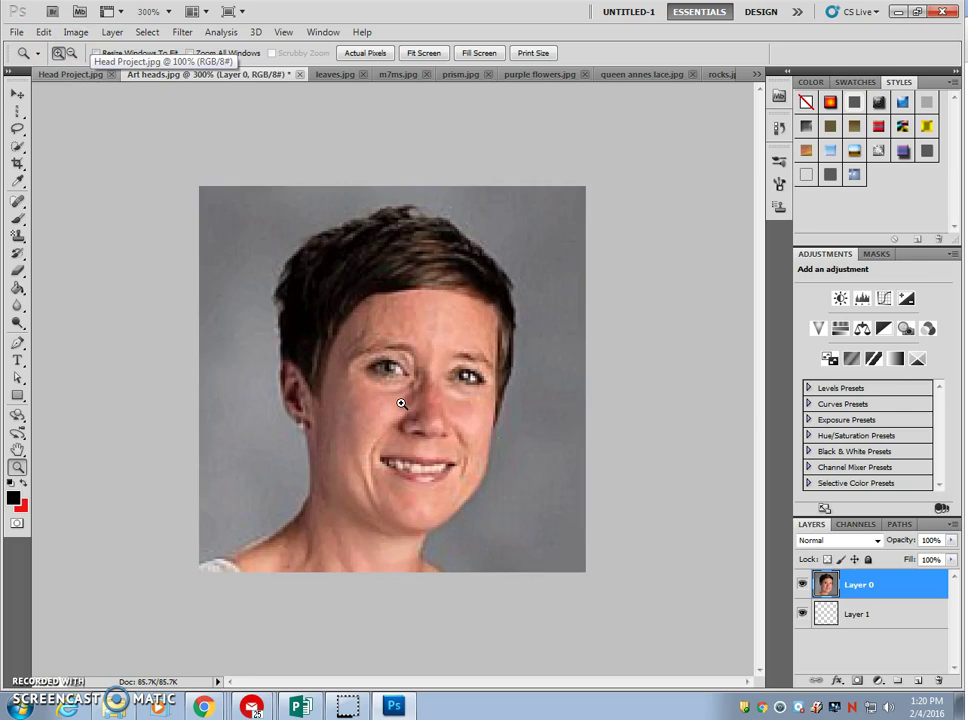
pyautogui.click(400, 403)
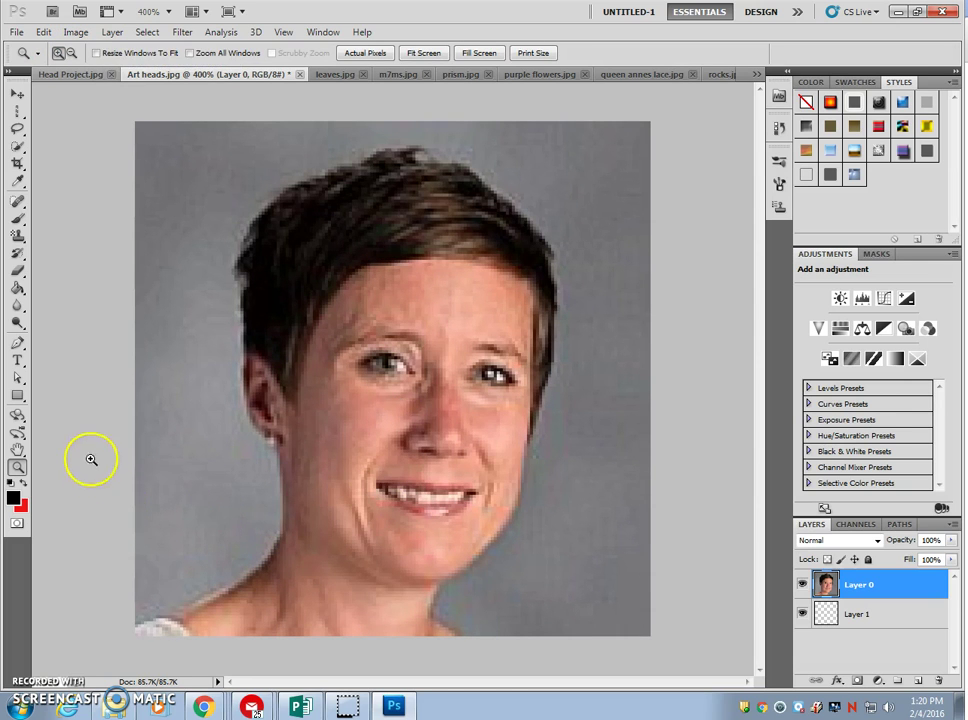
pyautogui.press('w')
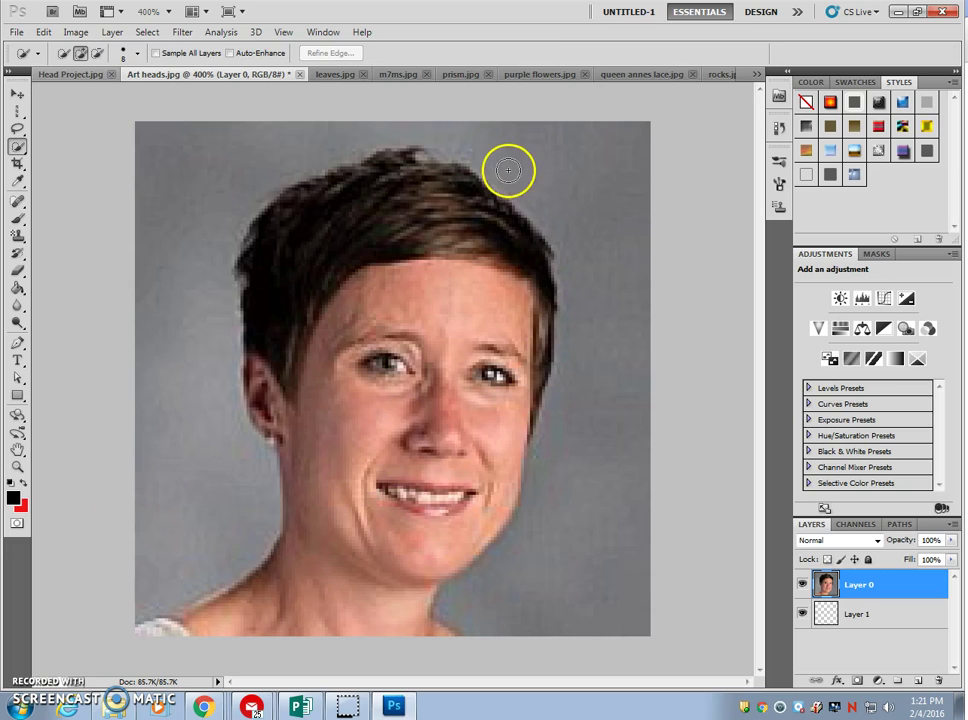
pyautogui.moveTo(490, 163); pyautogui.dragTo(530, 184)
pyautogui.moveTo(586, 223); pyautogui.dragTo(588, 227)
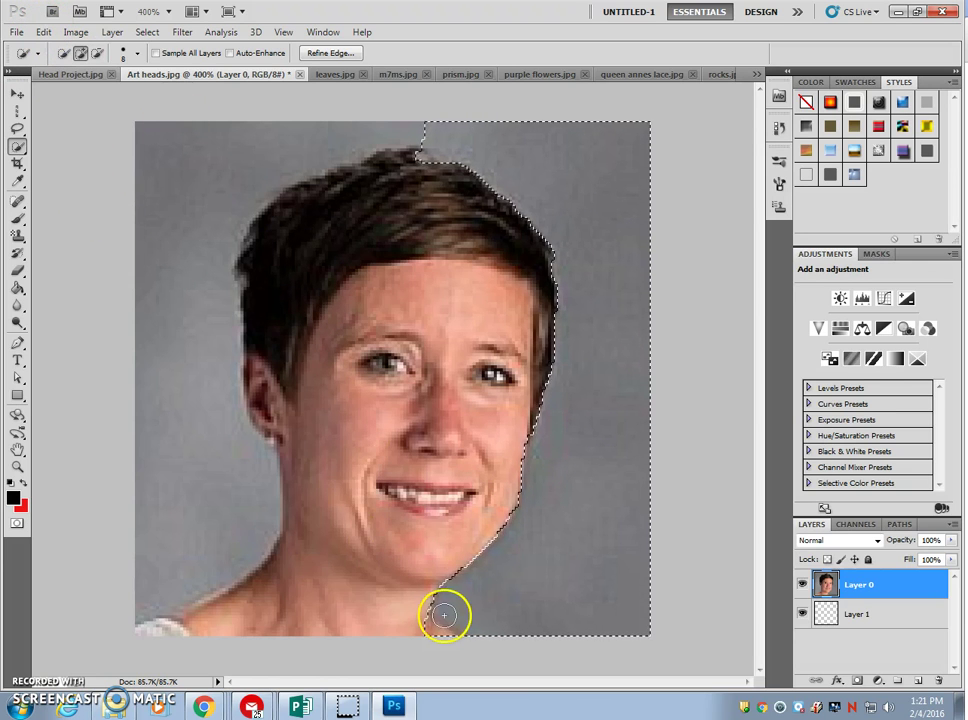
# Invert the backdrop selection and brush in the missing edge at the base of the neck
pyautogui.rightClick(549, 565)
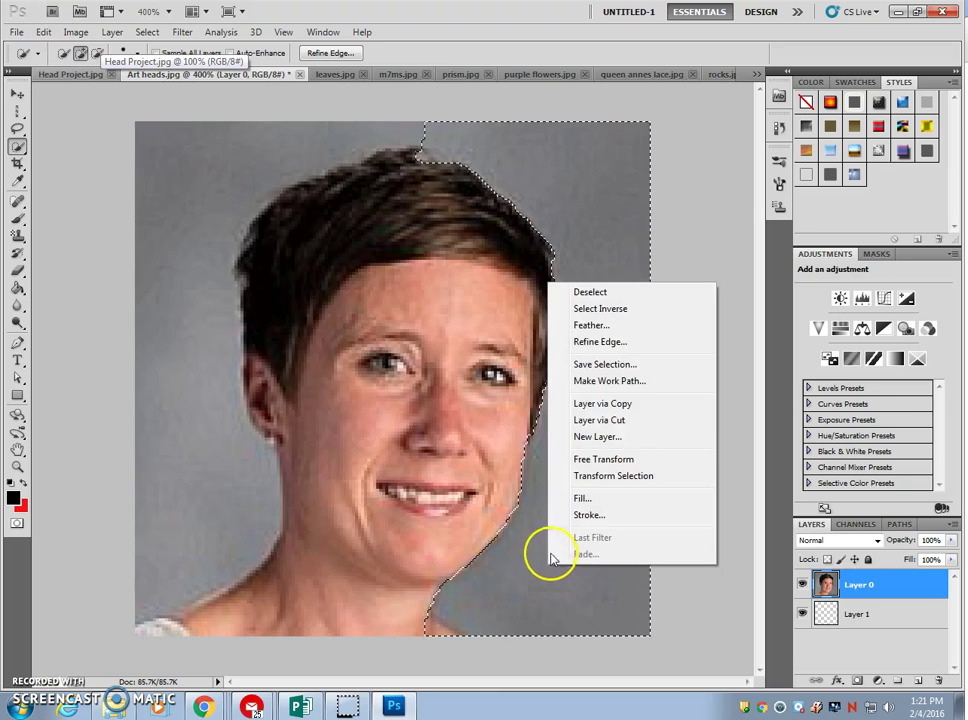
pyautogui.click(606, 310)
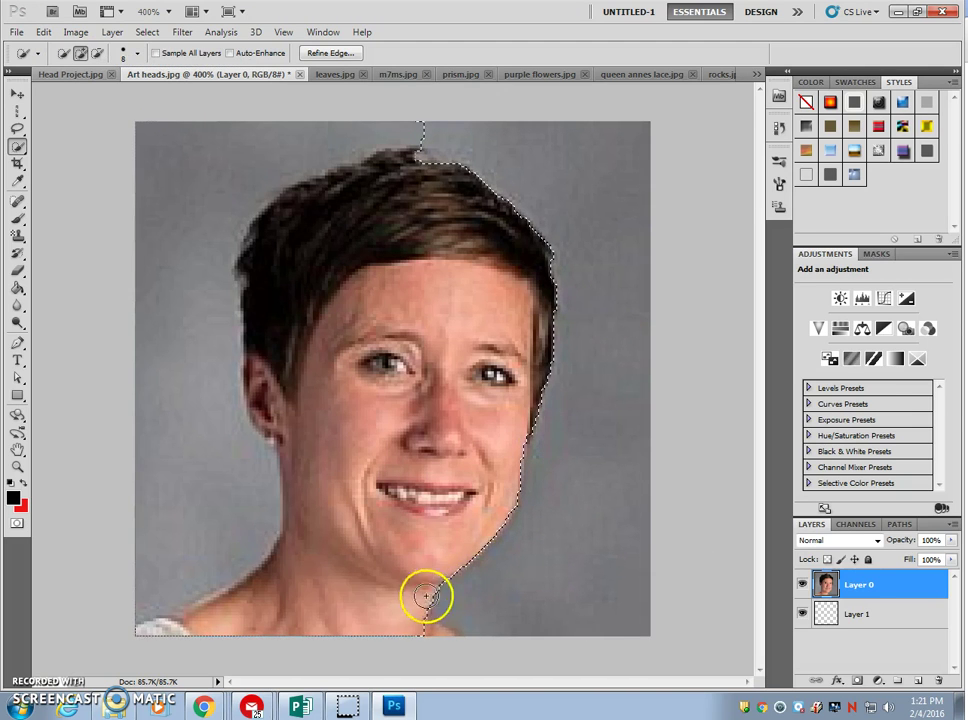
pyautogui.moveTo(408, 623); pyautogui.dragTo(418, 623)
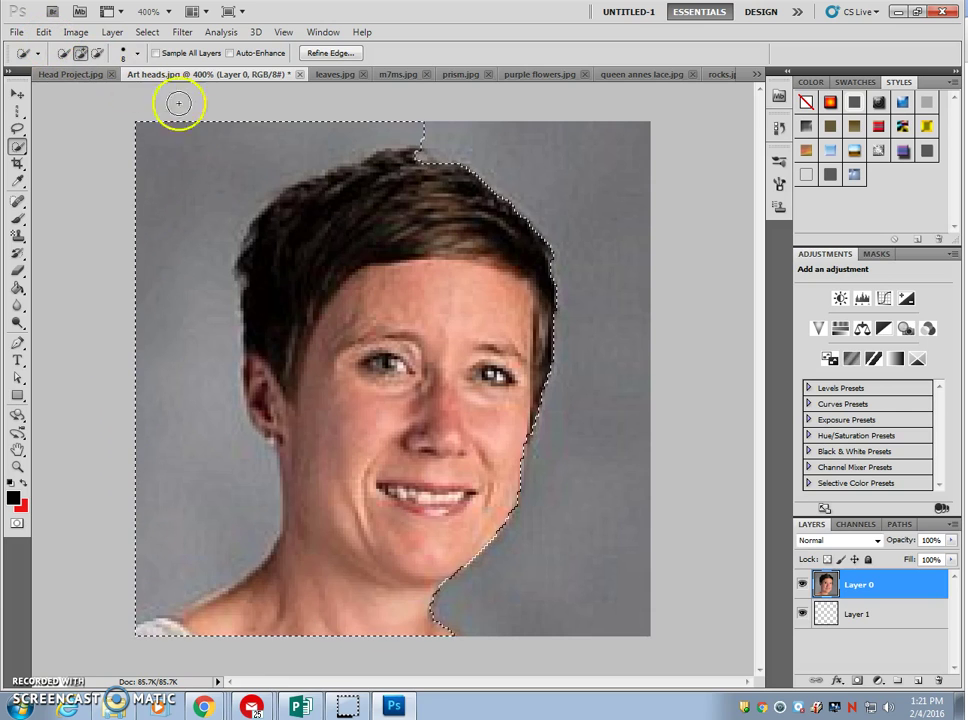
# Step back two states to undo the neck selection stroke and the inversion
pyautogui.click(43, 33)
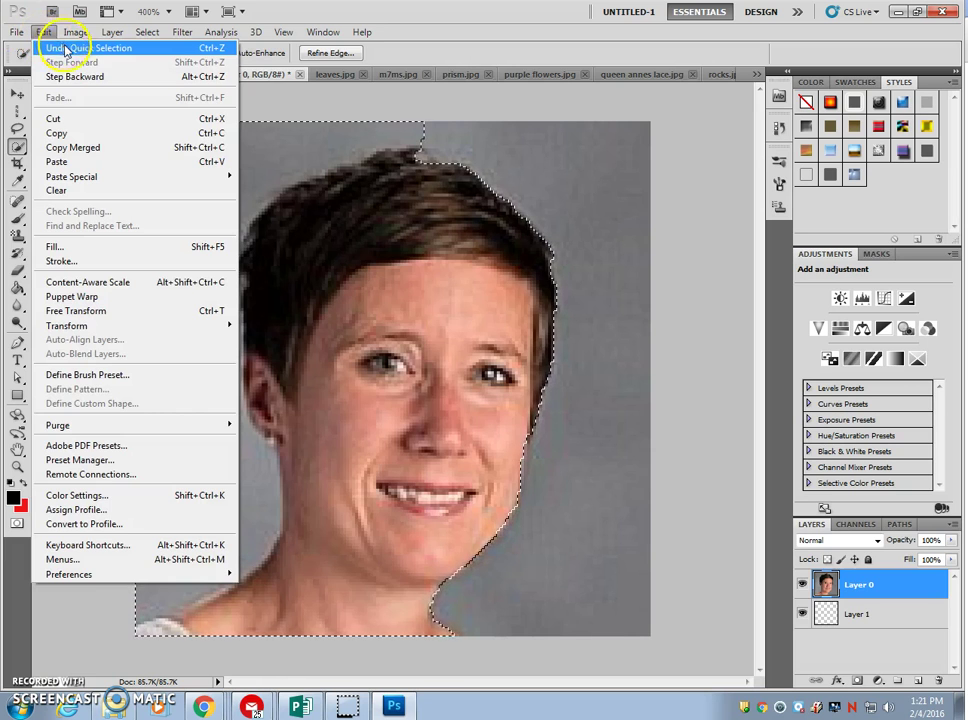
pyautogui.click(74, 76)
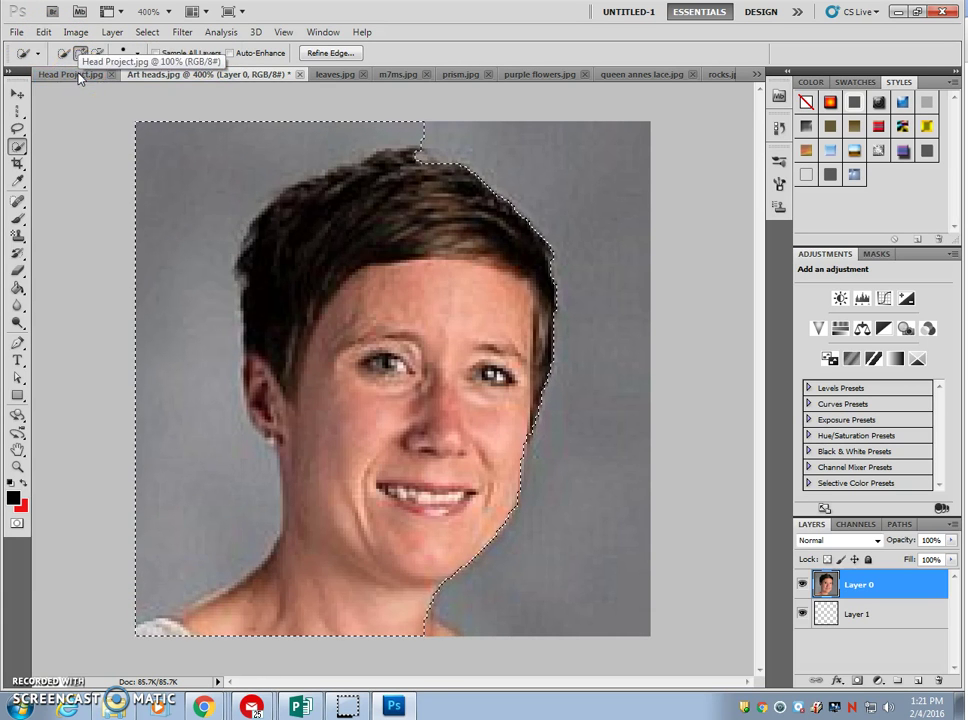
pyautogui.click(43, 32)
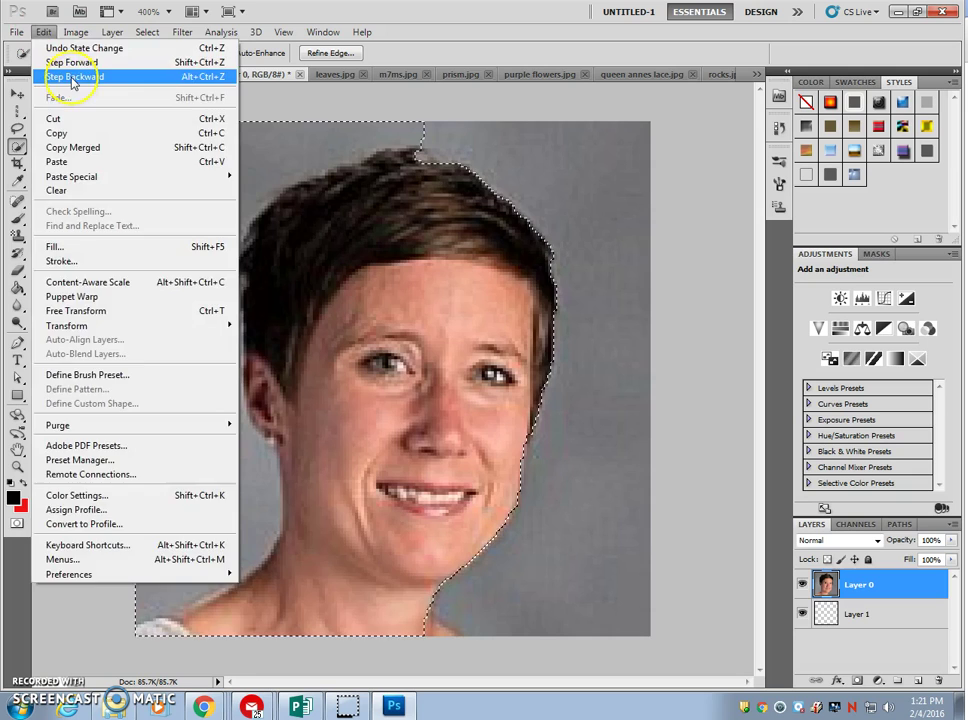
pyautogui.click(72, 78)
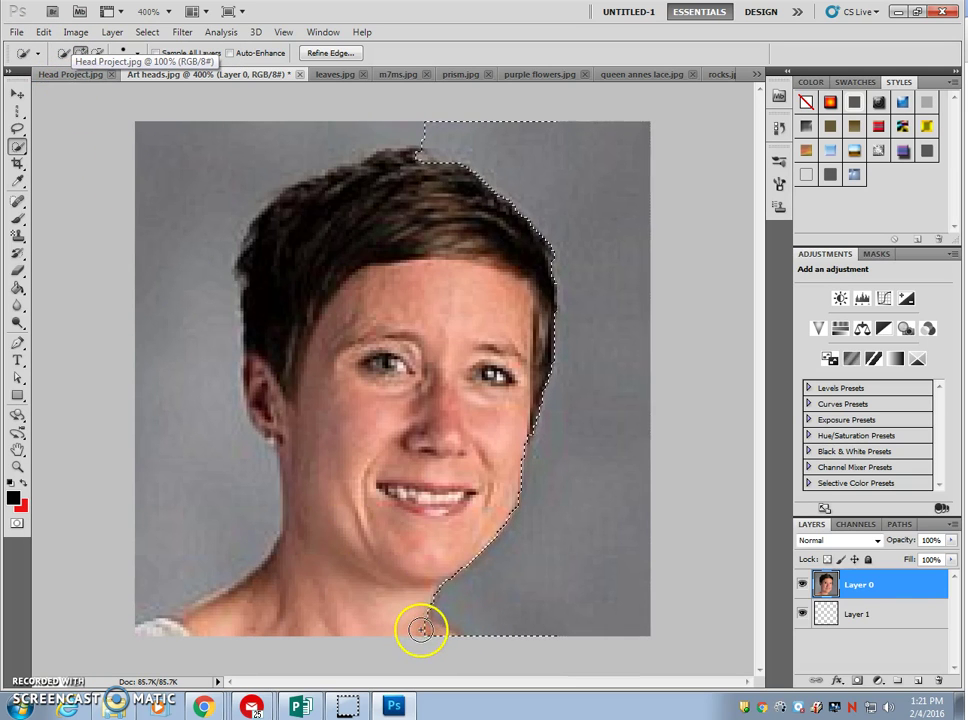
# Extend the backdrop selection over the base of the neck with Quick Selection, and invert the selection
pyautogui.moveTo(409, 618); pyautogui.dragTo(414, 618)
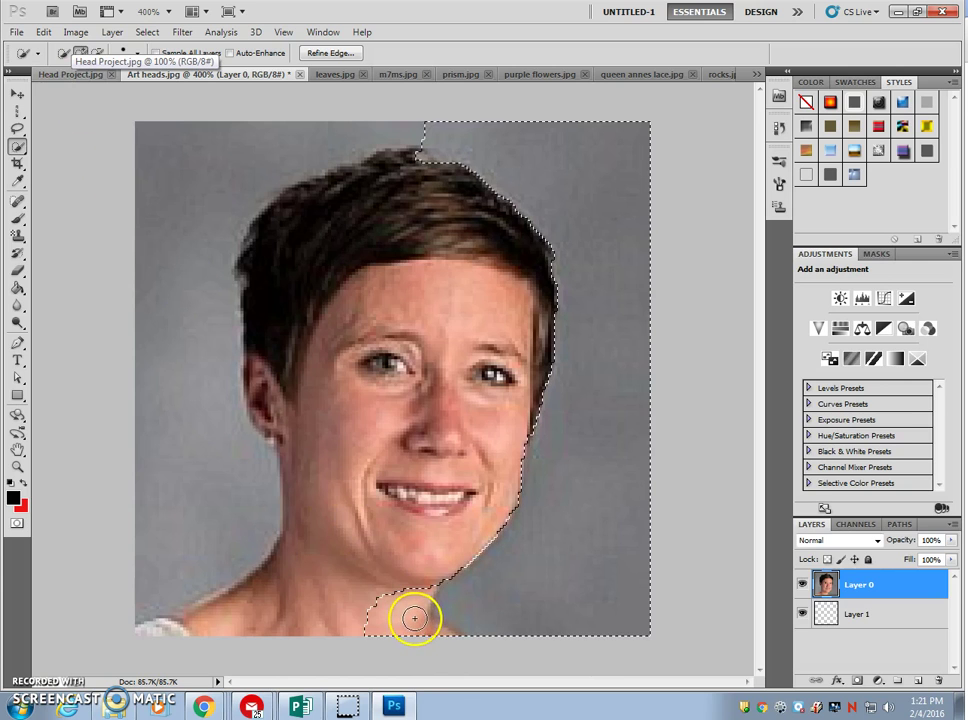
pyautogui.rightClick(524, 600)
pyautogui.click(577, 338)
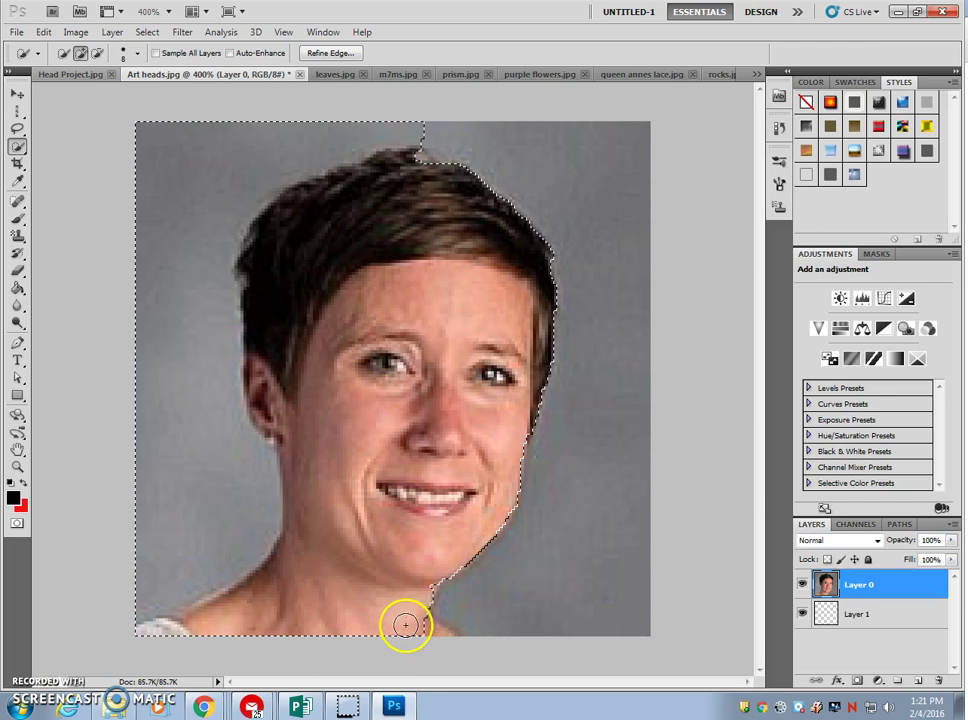
# Undo the last Quick Selection stroke at the base of the neck
pyautogui.click(44, 32)
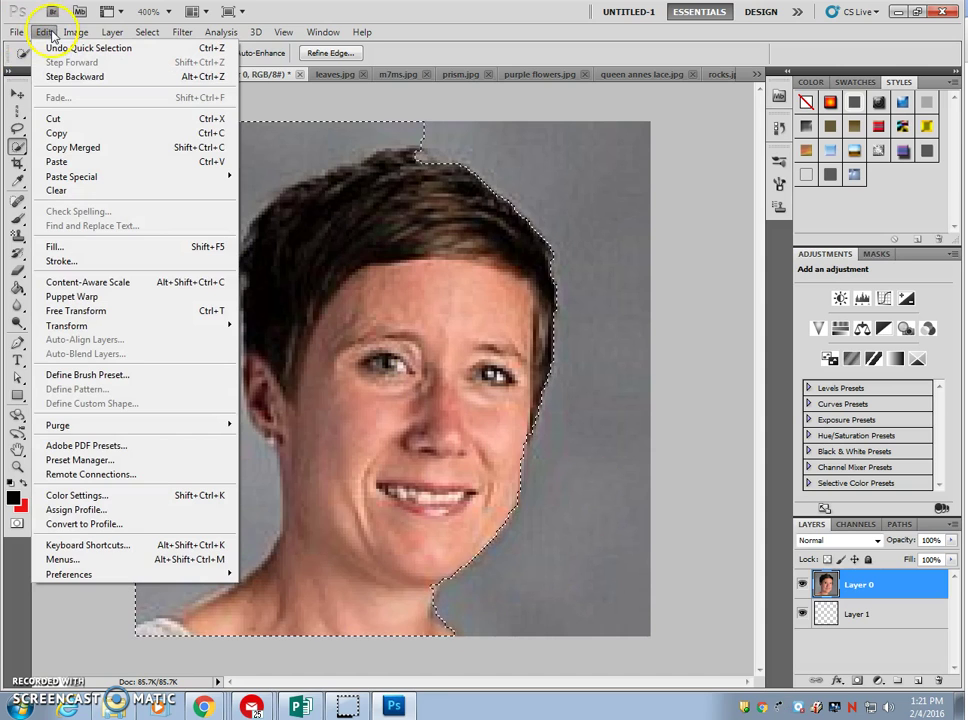
pyautogui.press('Right')
pyautogui.click(44, 32)
pyautogui.click(44, 32)
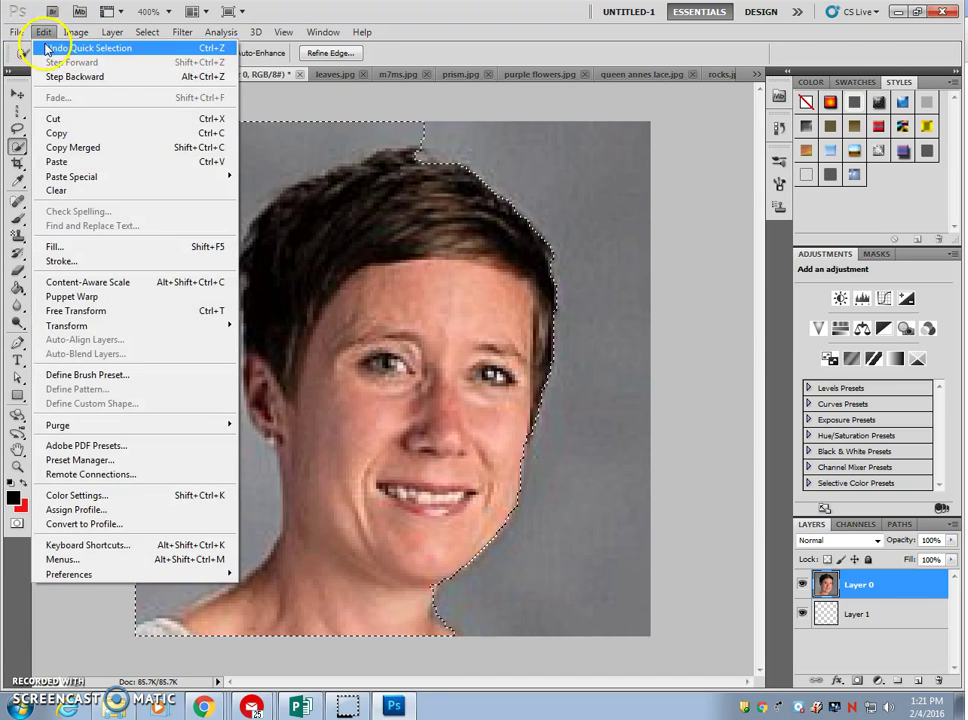
pyautogui.click(45, 48)
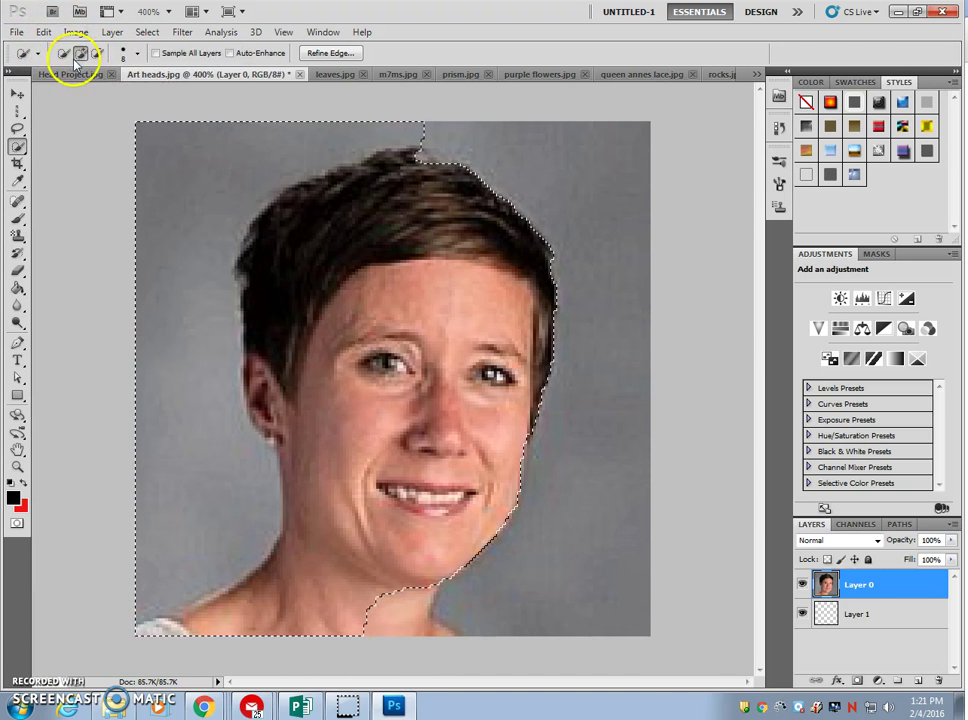
# Clear the current selection on the portrait layer
pyautogui.click(44, 32)
pyautogui.click(147, 32)
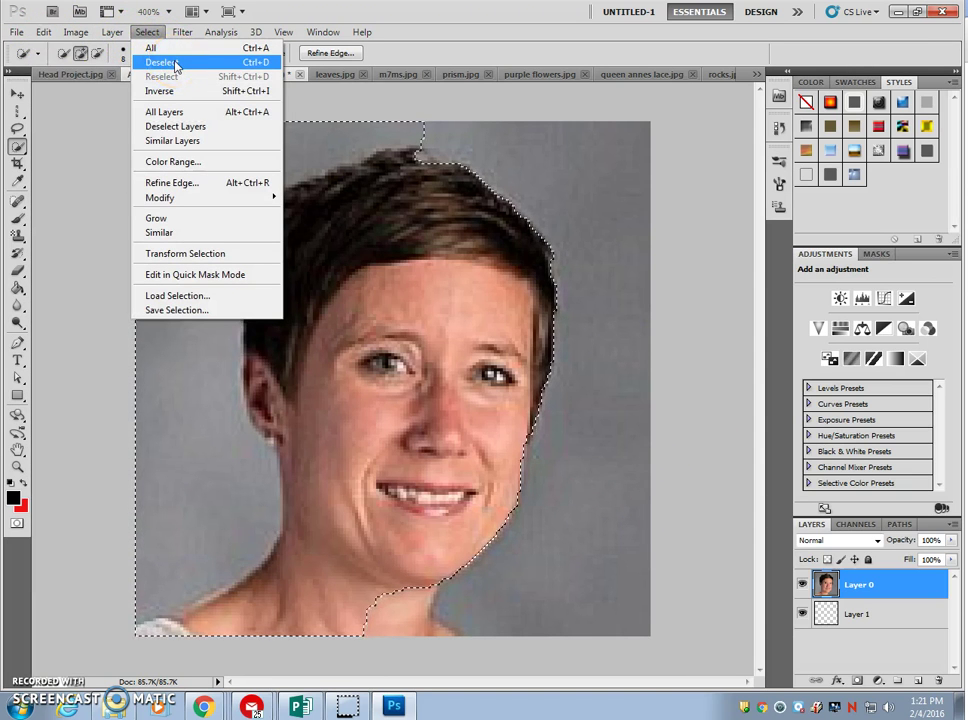
pyautogui.click(162, 62)
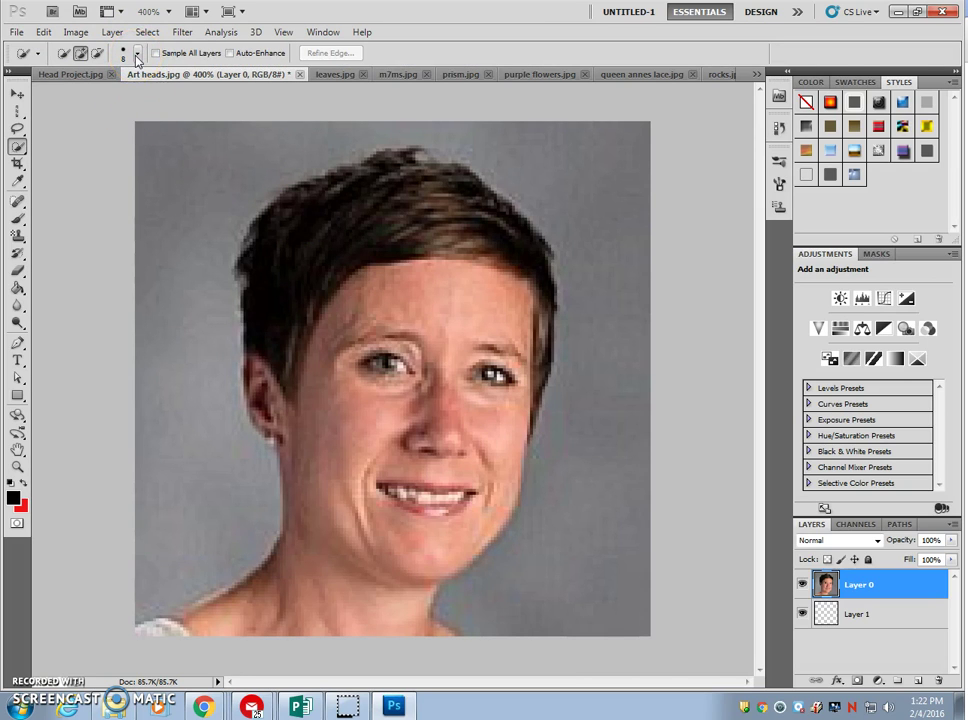
pyautogui.click(137, 58)
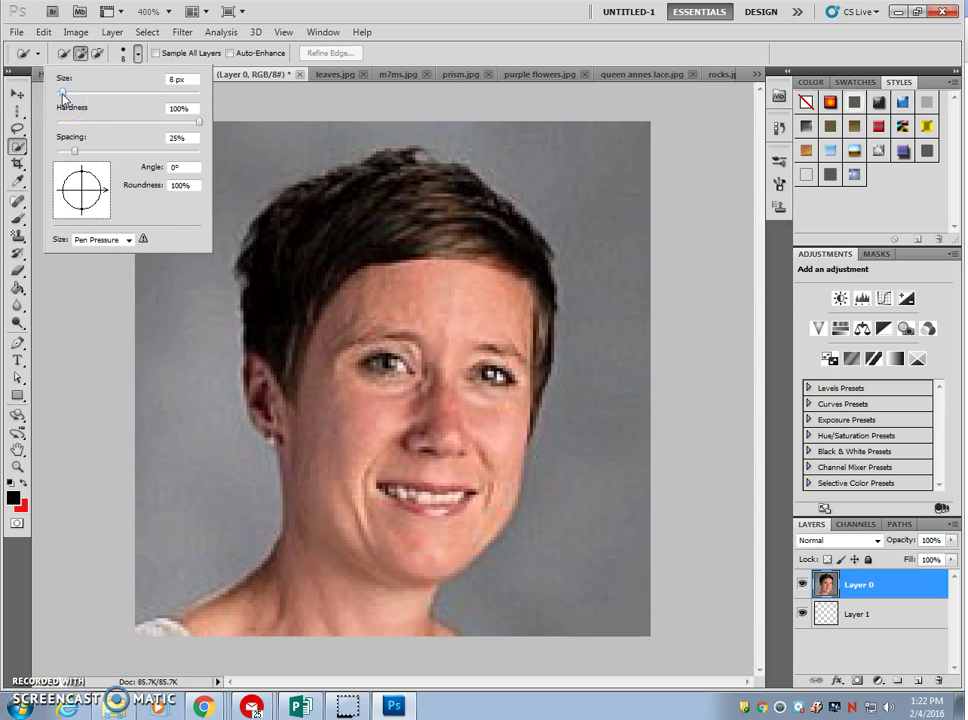
pyautogui.moveTo(389, 173); pyautogui.dragTo(460, 190)
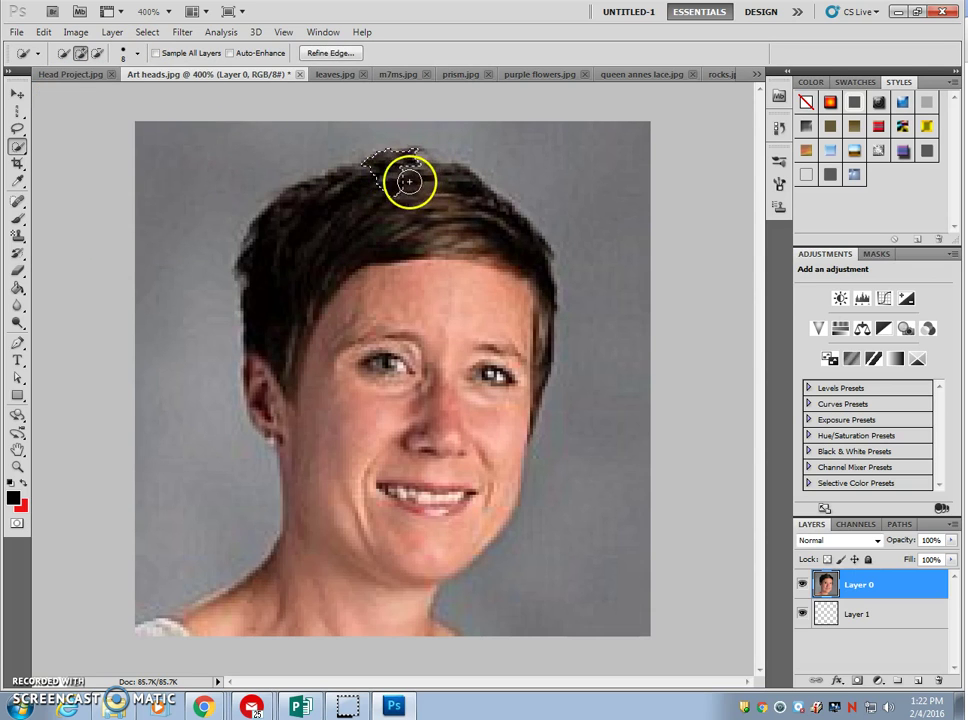
pyautogui.click(148, 32)
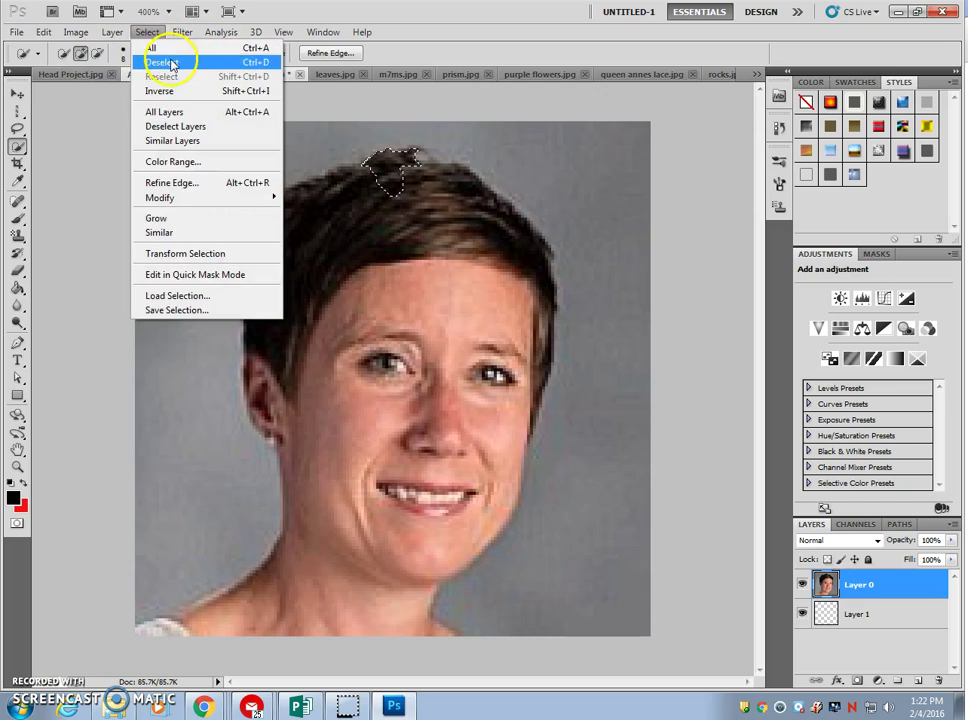
pyautogui.click(163, 62)
# Select the grey backdrop on the right side of the head with Quick Selection and cut it away
pyautogui.moveTo(485, 172); pyautogui.dragTo(568, 227)
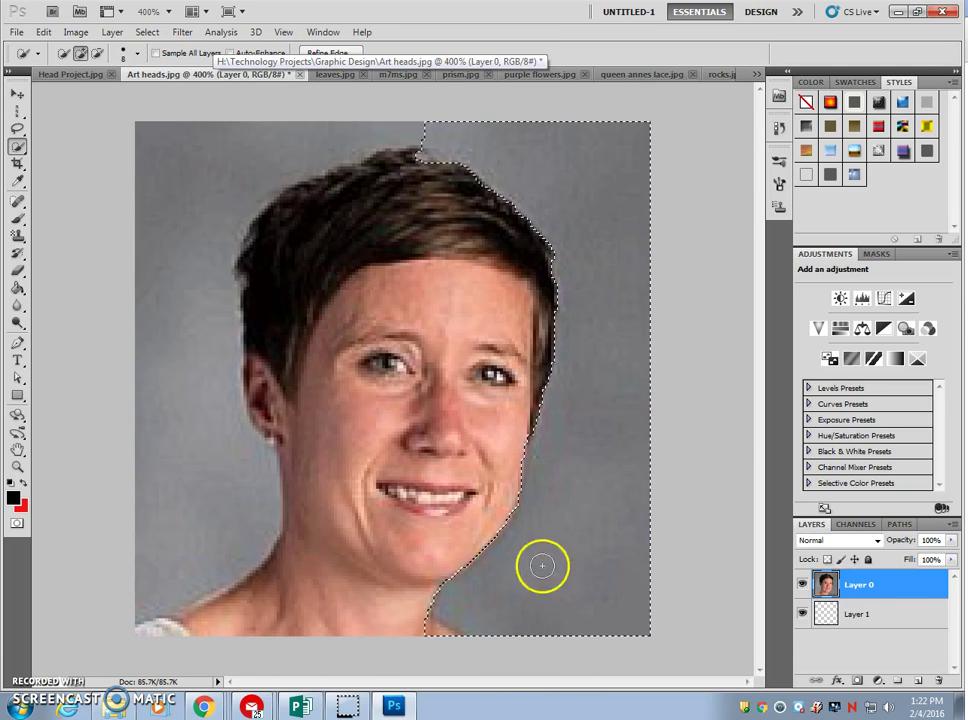
pyautogui.click(45, 33)
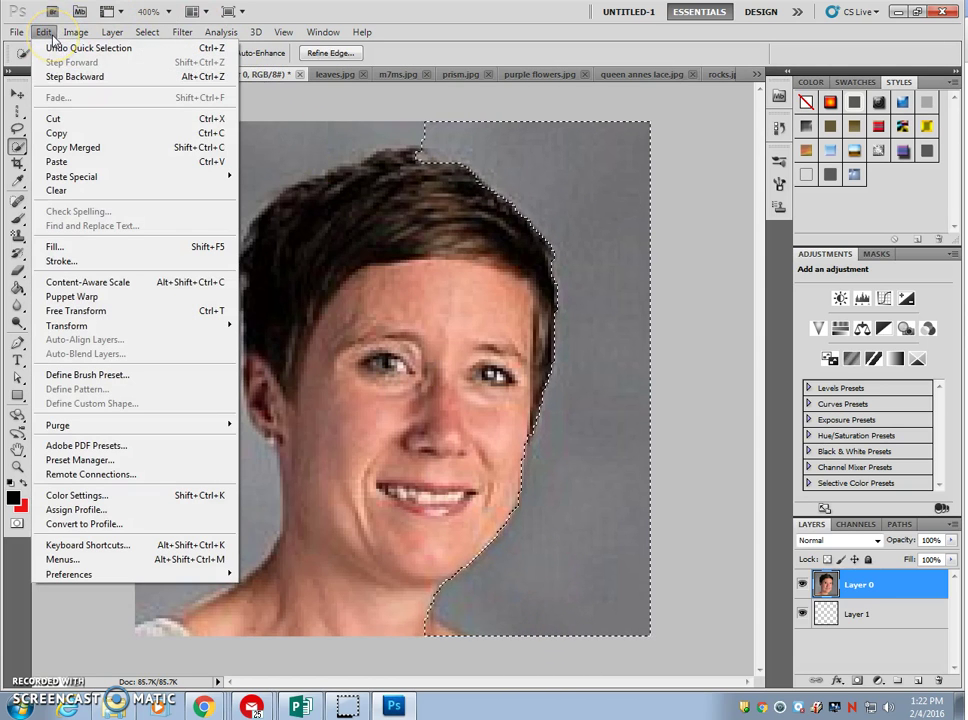
pyautogui.click(80, 119)
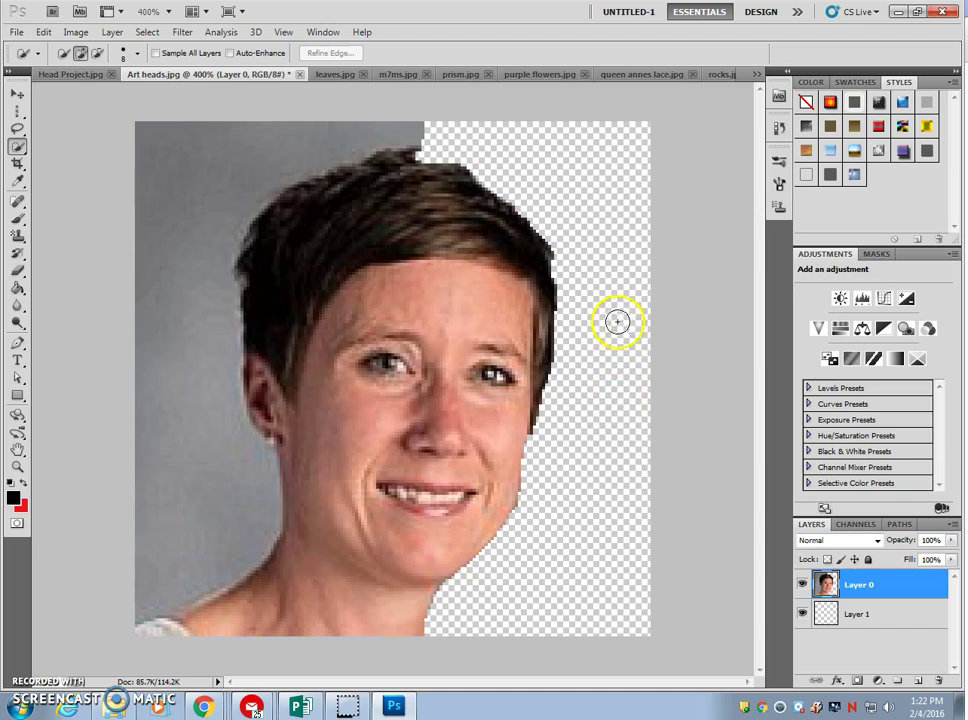
# Select the remaining grey backdrop above and to the left of the head with Quick Selection and cut it away
pyautogui.moveTo(403, 132)
pyautogui.mouseDown()
pyautogui.moveTo(310, 156)
pyautogui.moveTo(242, 201)
pyautogui.mouseUp()
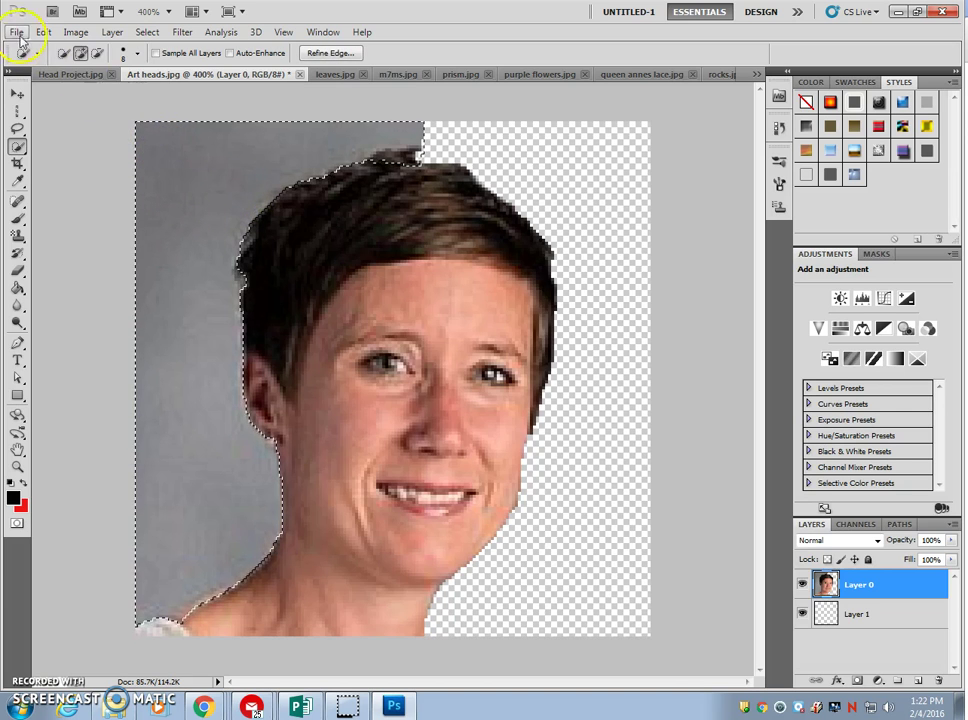
pyautogui.click(44, 32)
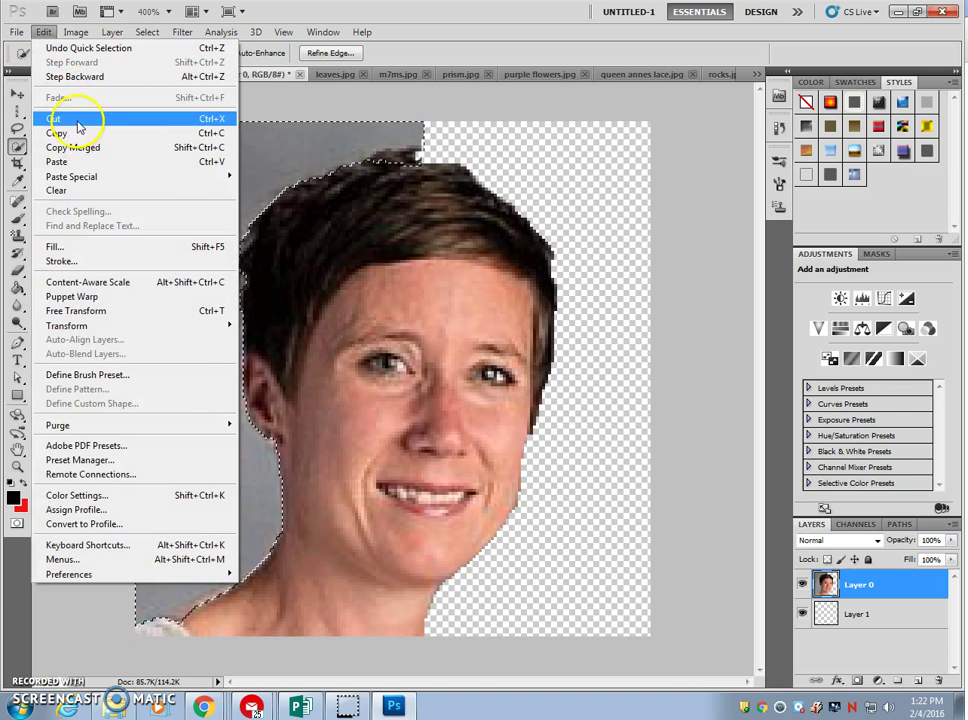
pyautogui.click(80, 119)
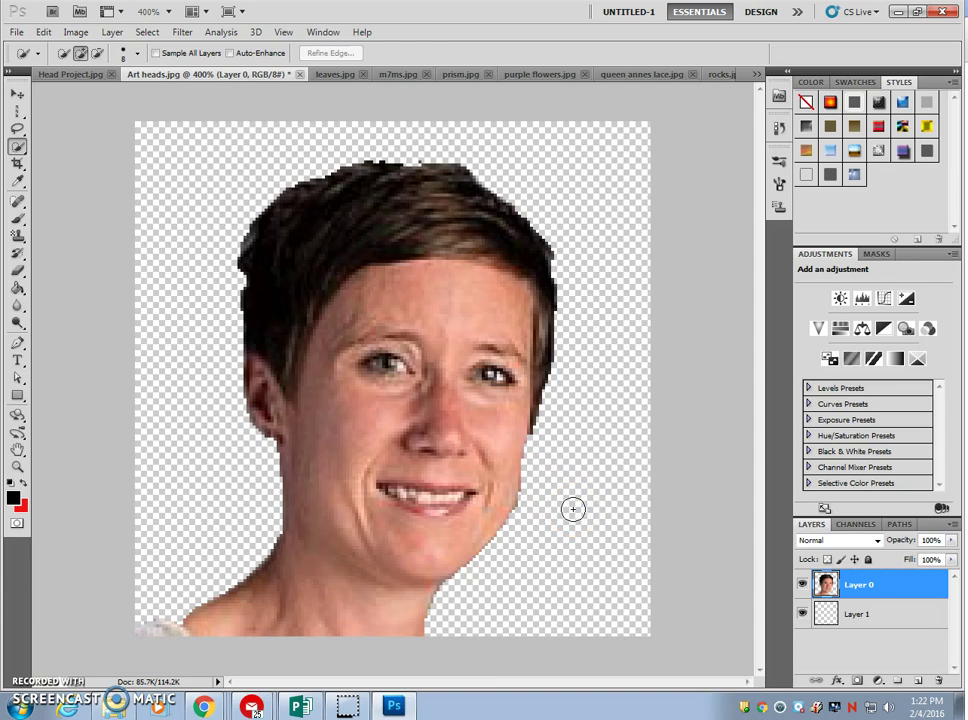
# Apply a Pattern Overlay to the head layer, Layer 0, using the green candy pattern
pyautogui.rightClick(869, 589)
pyautogui.click(845, 242)
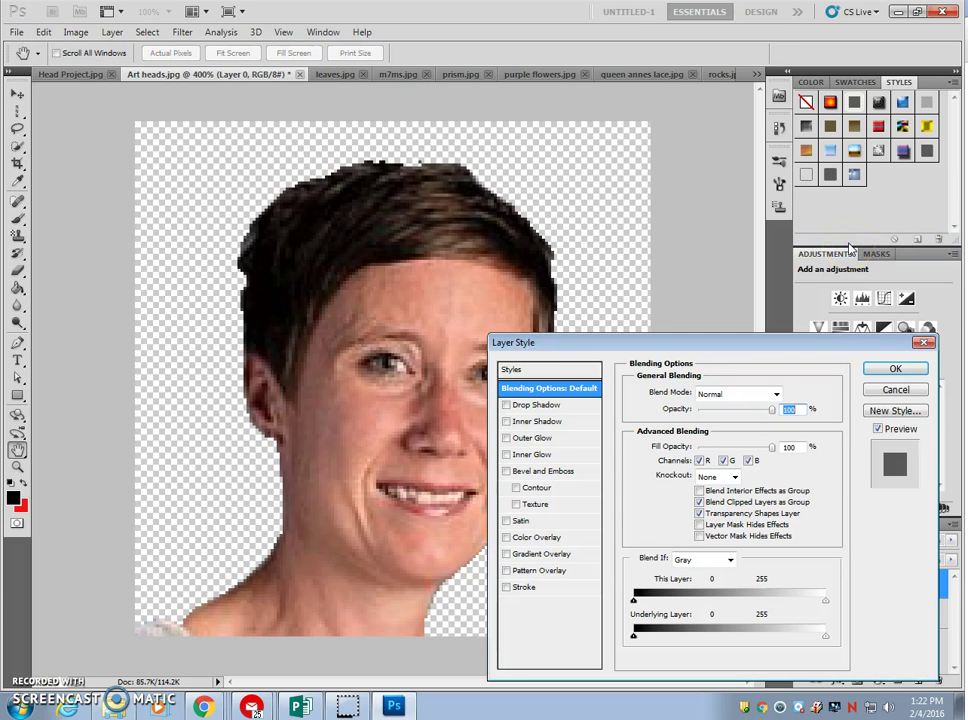
pyautogui.click(538, 572)
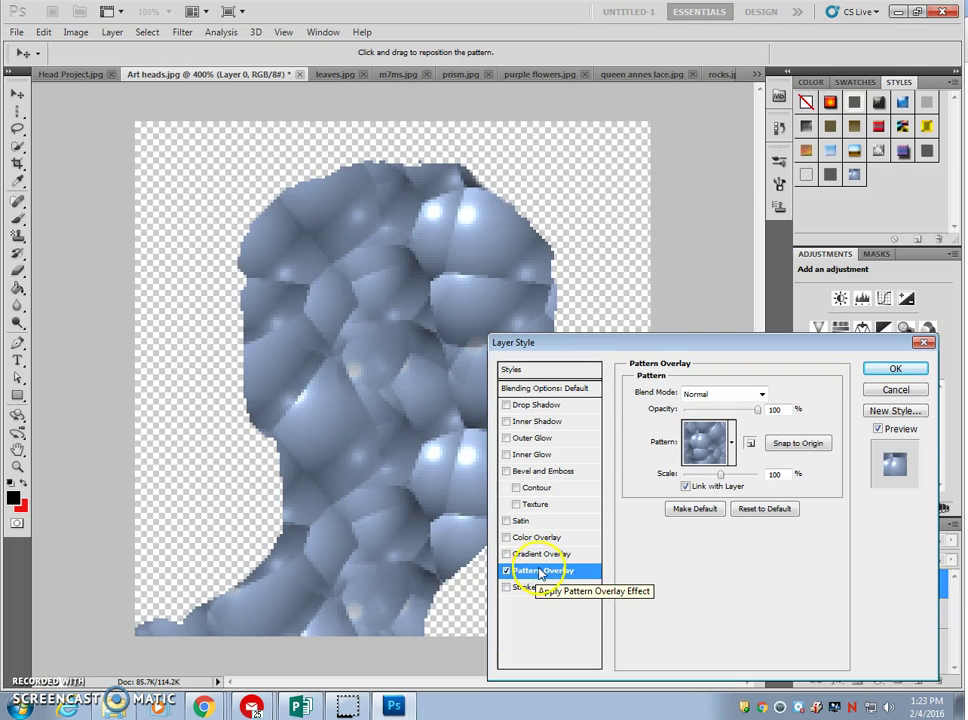
pyautogui.click(733, 446)
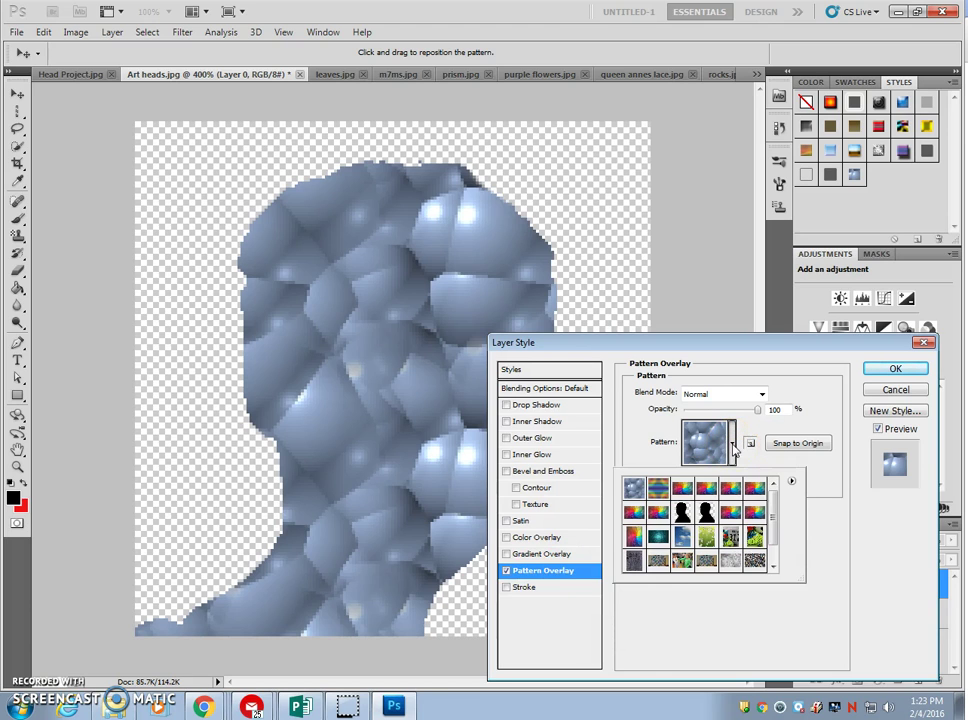
pyautogui.moveTo(776, 515); pyautogui.dragTo(776, 563)
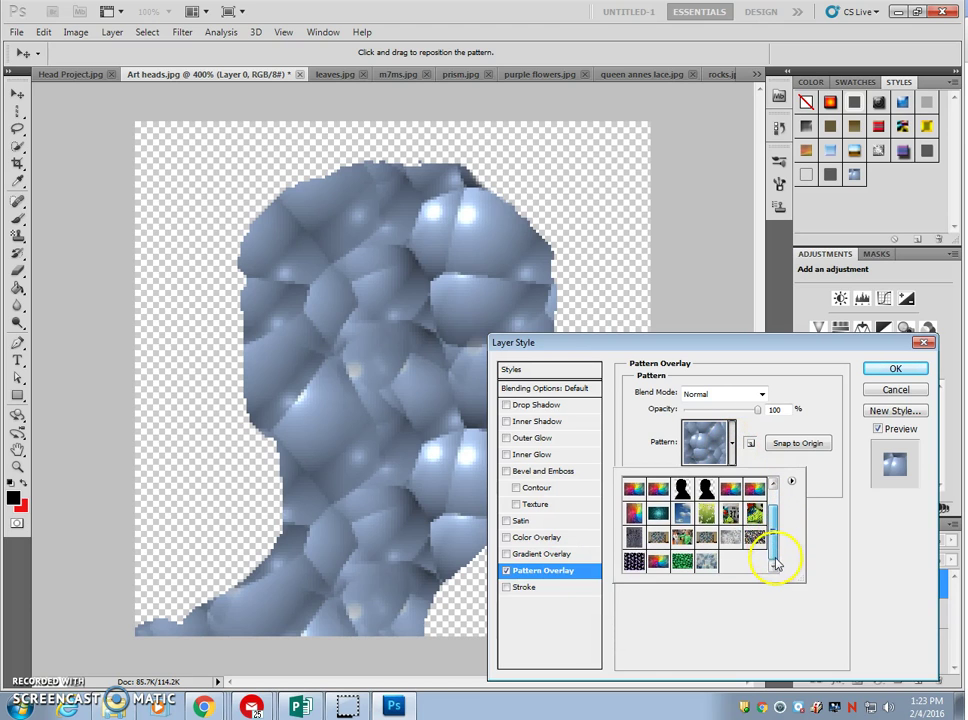
pyautogui.click(683, 563)
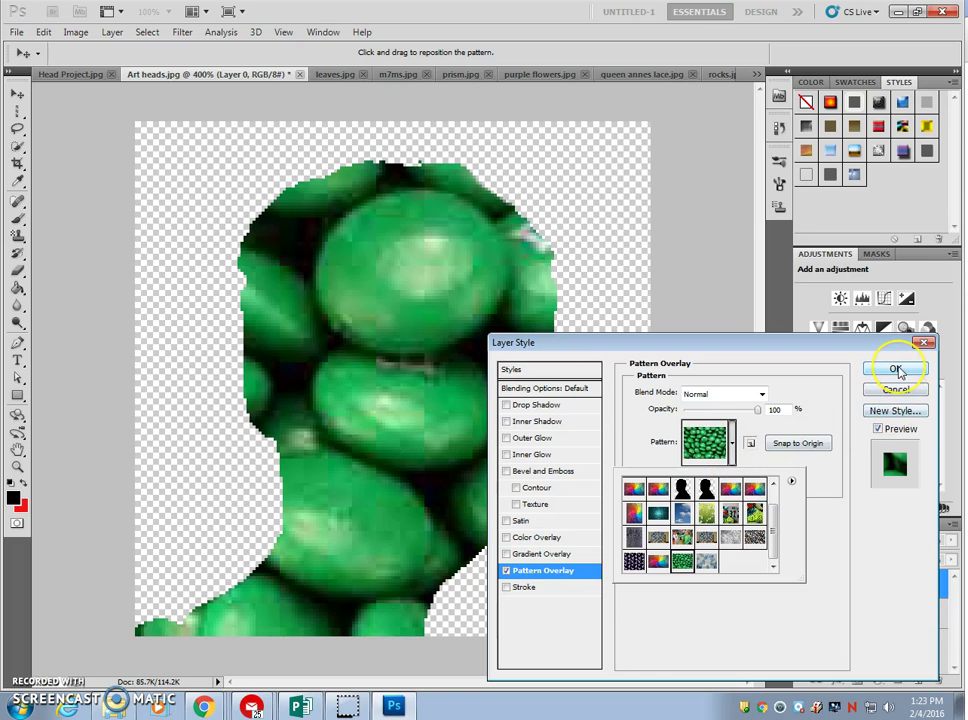
pyautogui.click(897, 370)
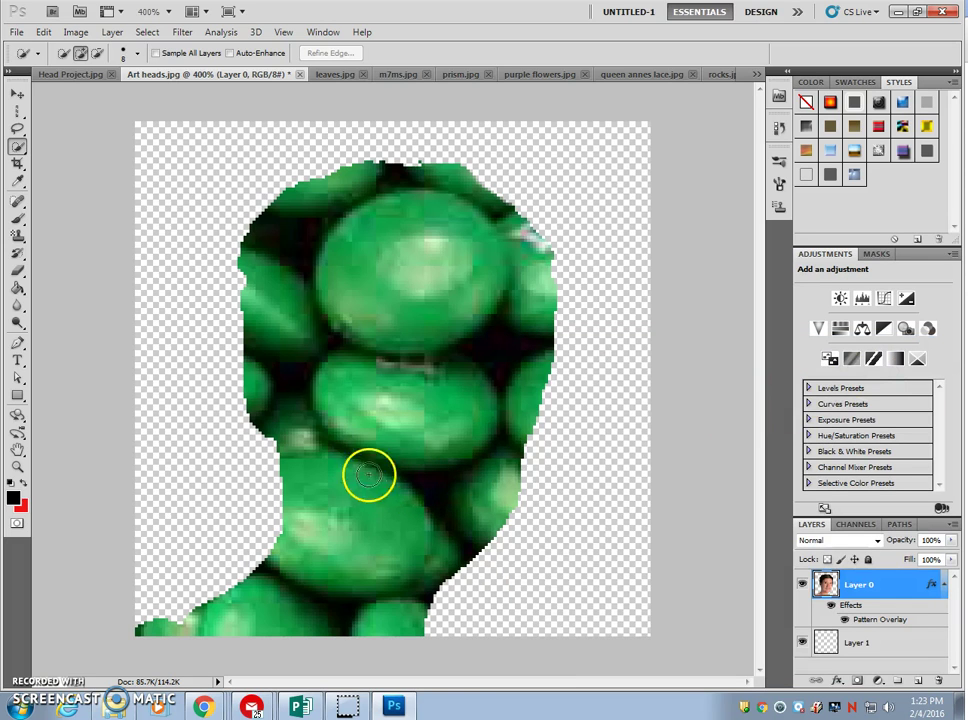
# Enlarge the patterned head slightly by stretching its bounding box outward from the upper right corner
pyautogui.click(18, 94)
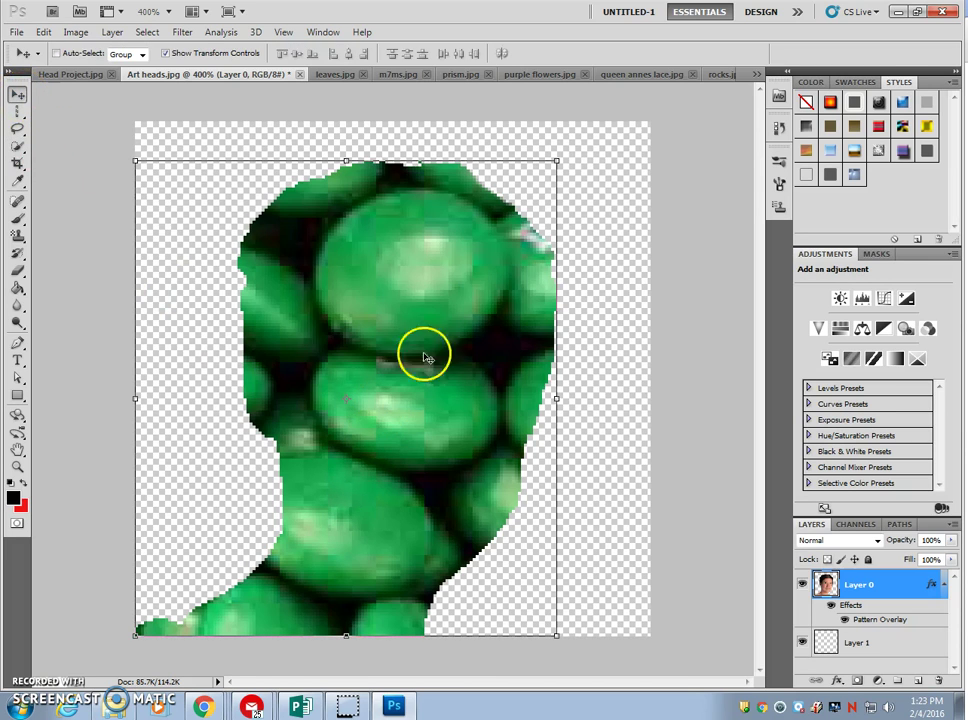
pyautogui.moveTo(555, 160); pyautogui.dragTo(584, 152)
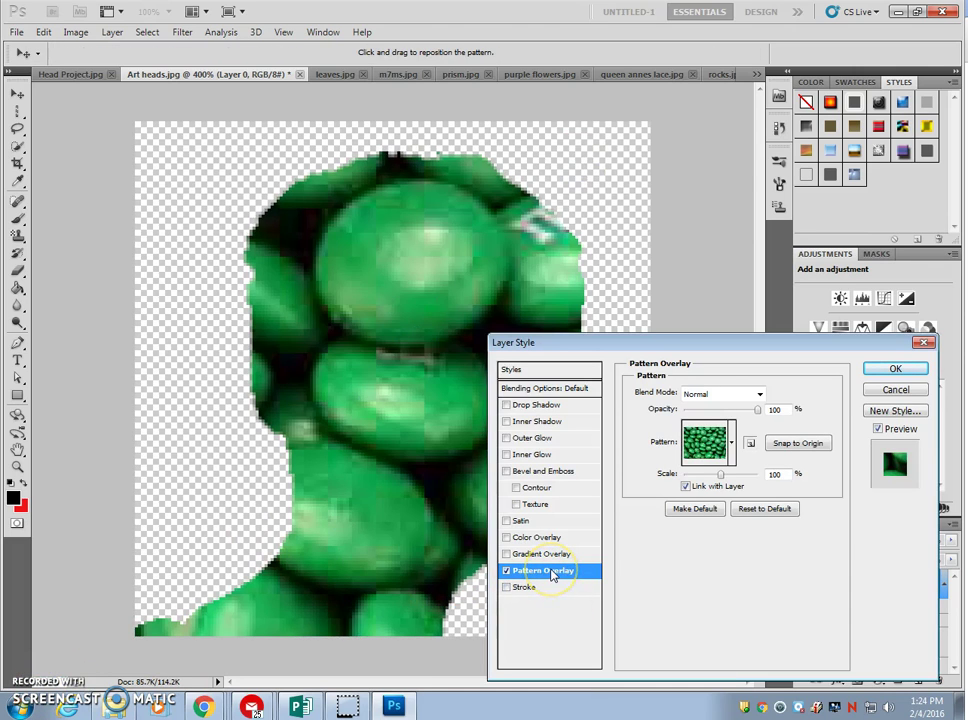
# Set the head's Pattern Overlay scale to 49%, reposition the candy pattern within the silhouette, and apply the style
pyautogui.click(733, 446)
pyautogui.click(733, 446)
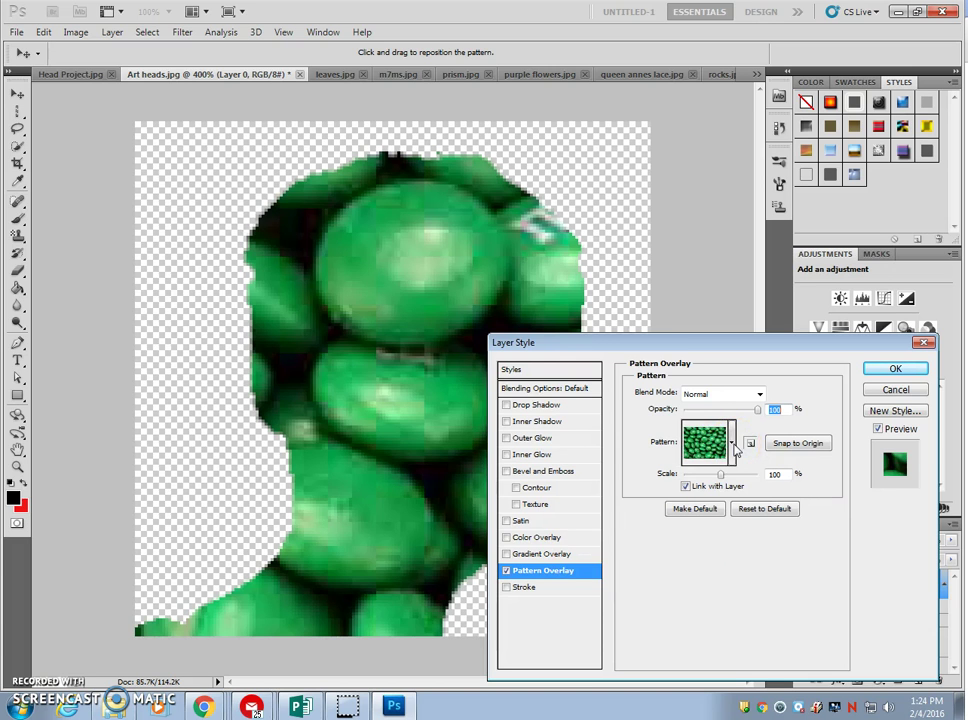
pyautogui.click(720, 474)
pyautogui.moveTo(720, 477); pyautogui.dragTo(695, 477)
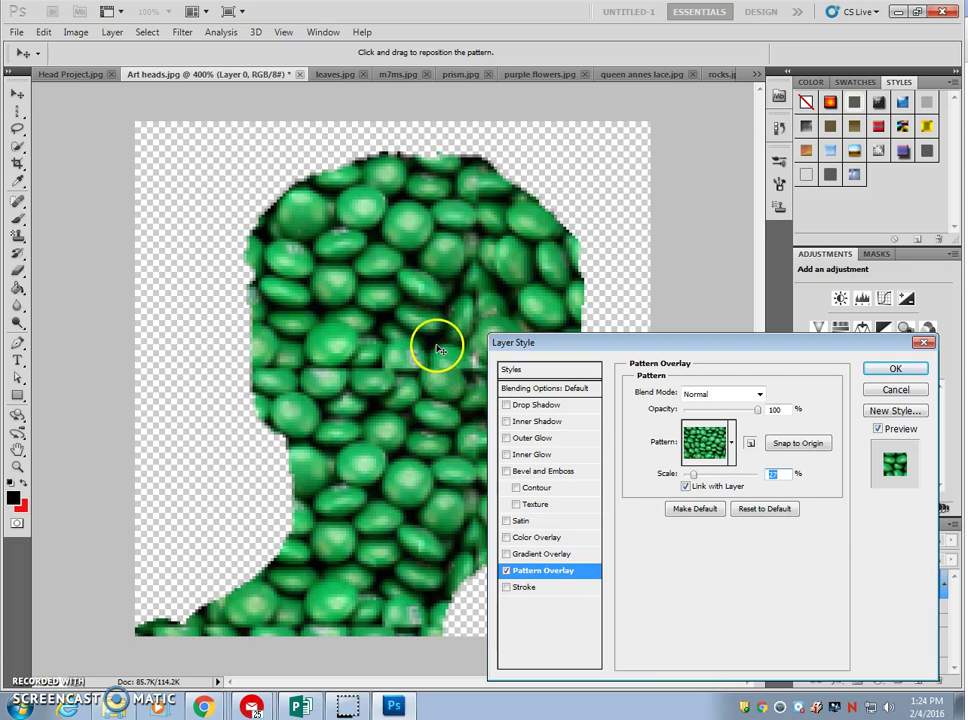
pyautogui.moveTo(443, 411); pyautogui.dragTo(383, 640)
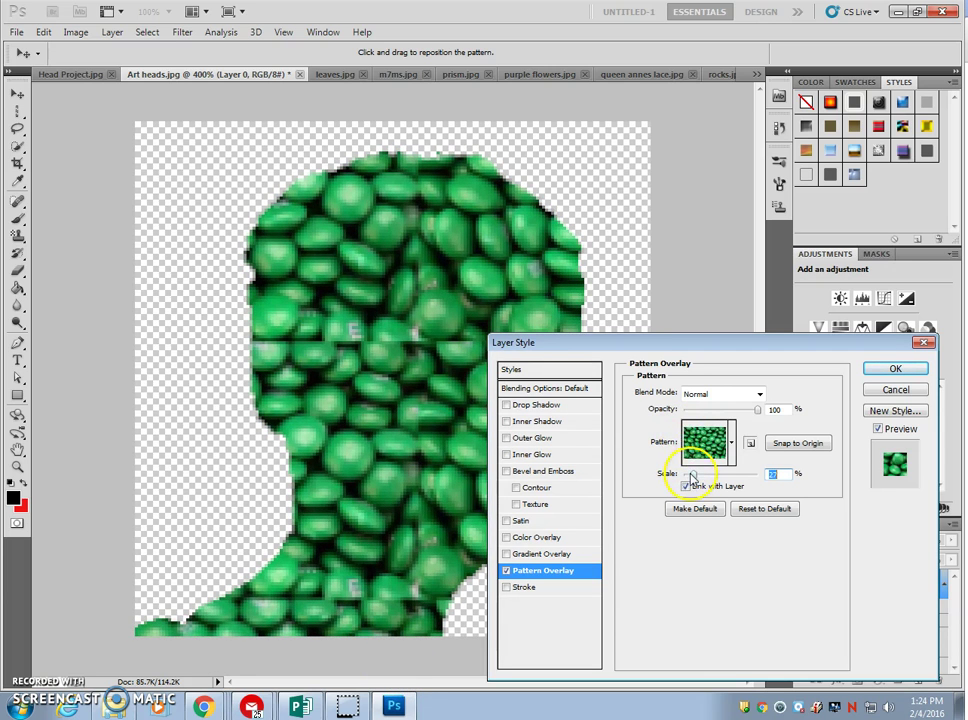
pyautogui.moveTo(694, 480); pyautogui.dragTo(702, 475)
pyautogui.moveTo(481, 456); pyautogui.dragTo(468, 290)
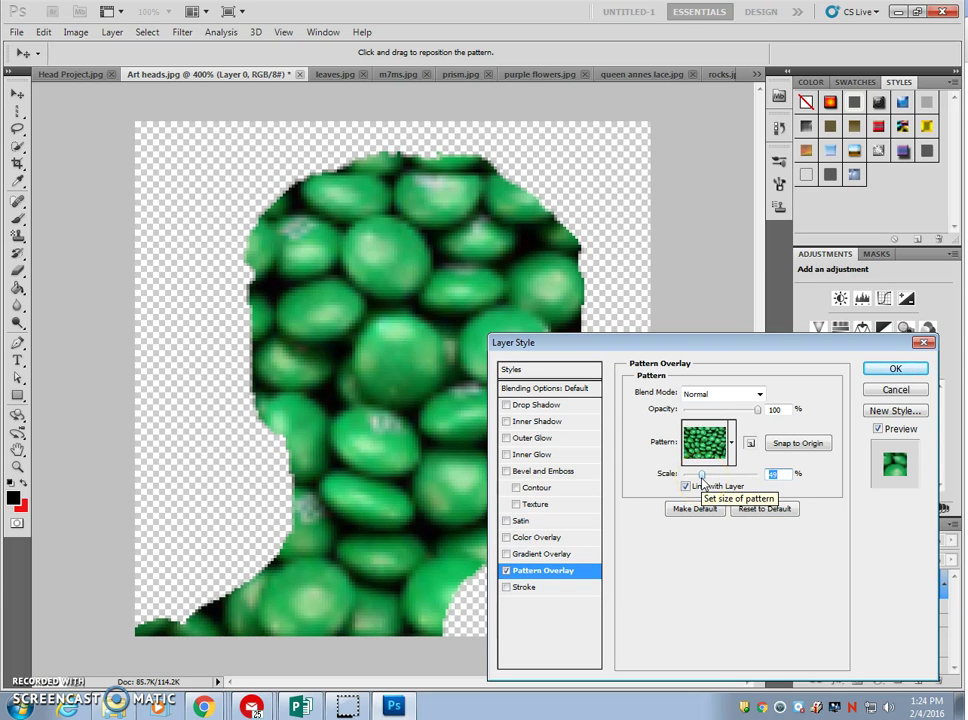
pyautogui.click(769, 475)
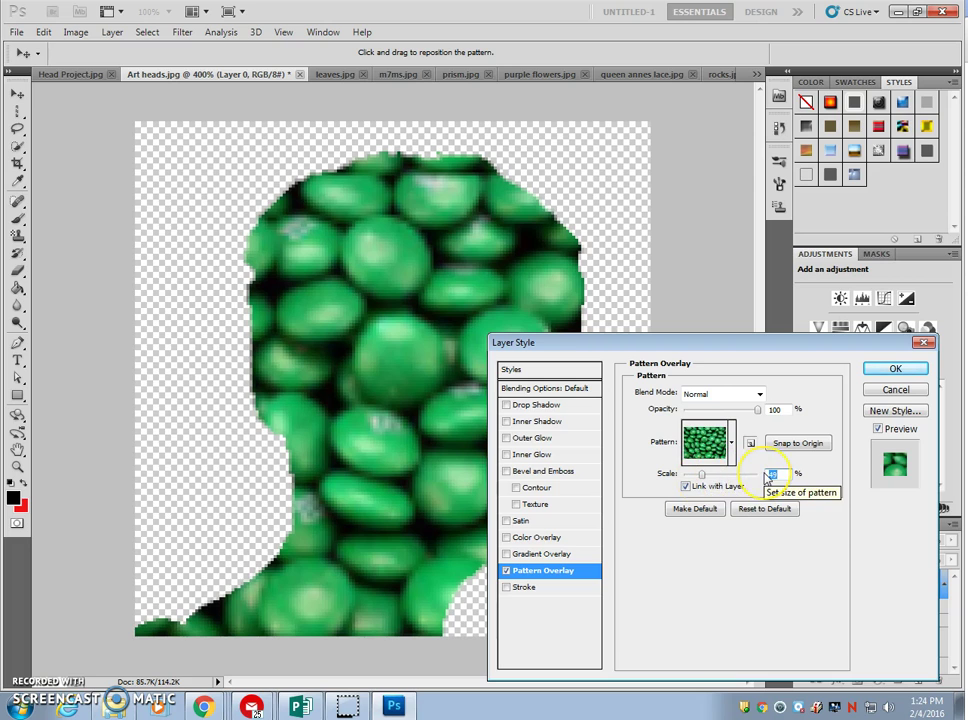
pyautogui.click(896, 371)
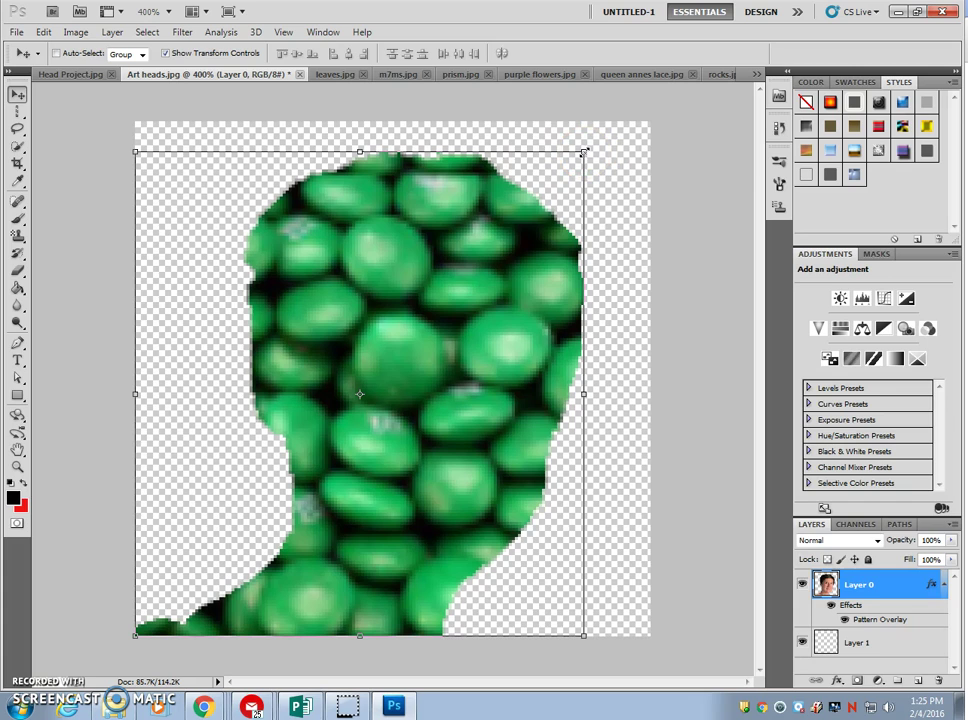
# Scale the head down to about 96.9% width and 95.8% height and commit the transform
pyautogui.moveTo(584, 151); pyautogui.dragTo(570, 171)
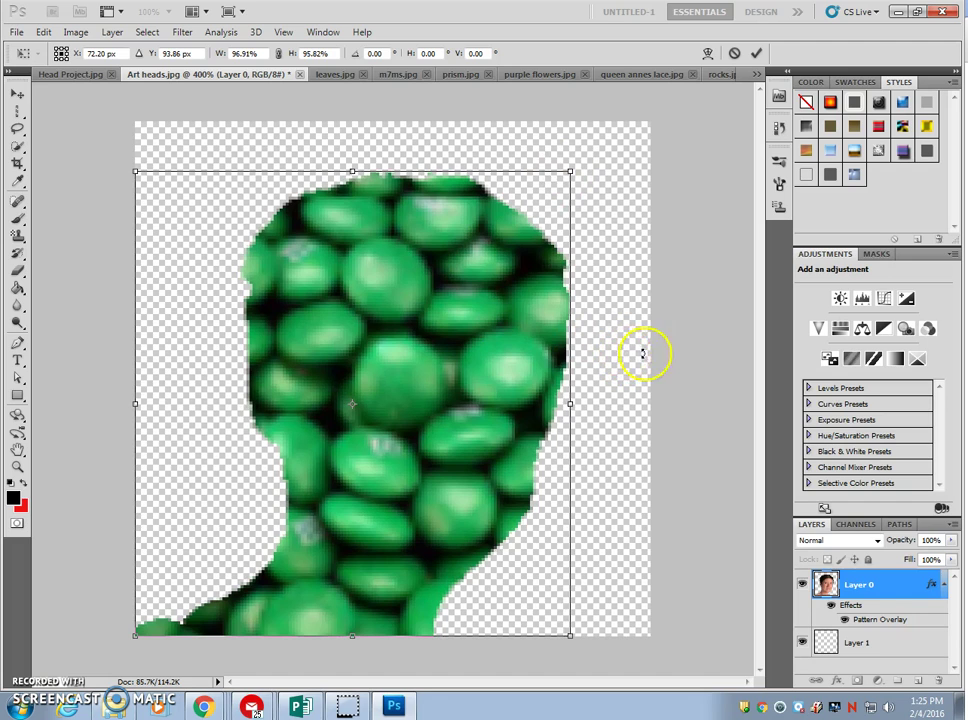
pyautogui.doubleClick(481, 458)
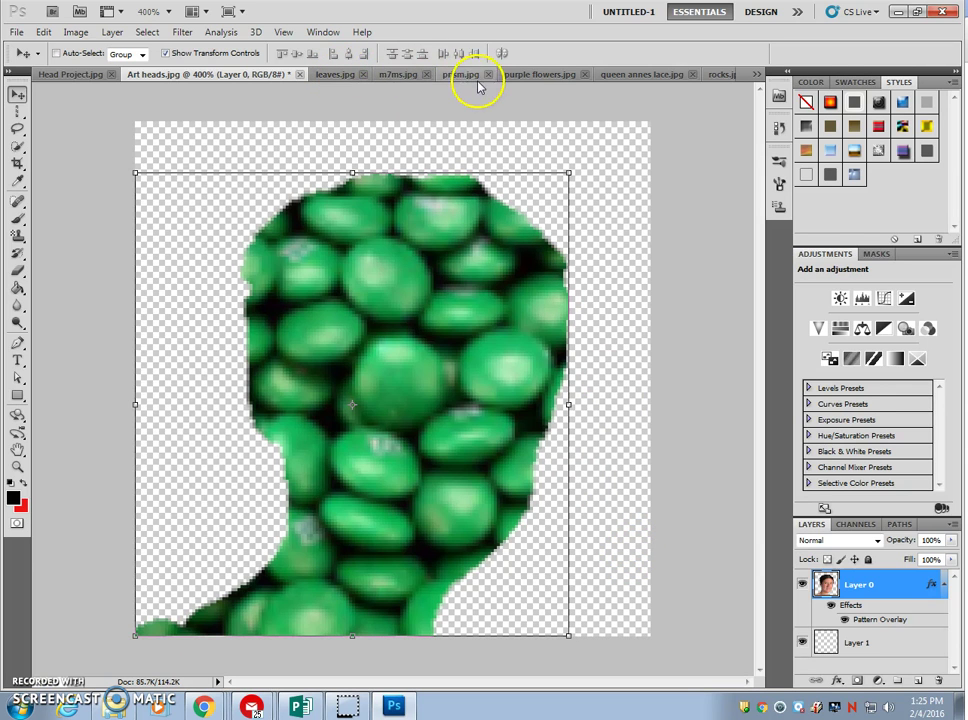
# Float purple flowers.jpg in its own window and place it beside the Art heads canvas
pyautogui.click(540, 75)
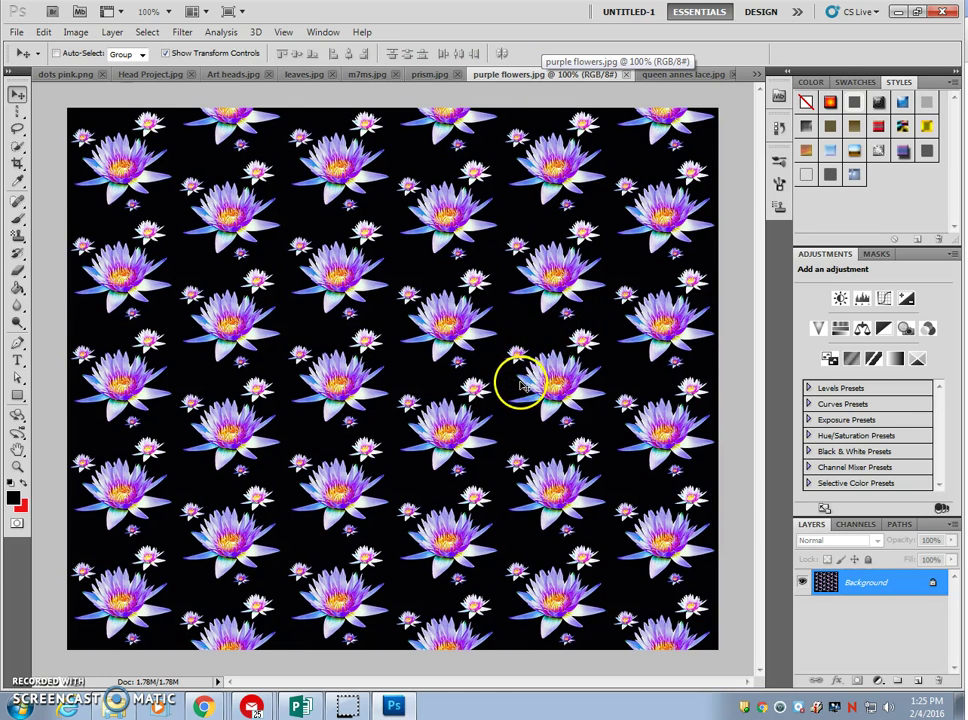
pyautogui.rightClick(517, 78)
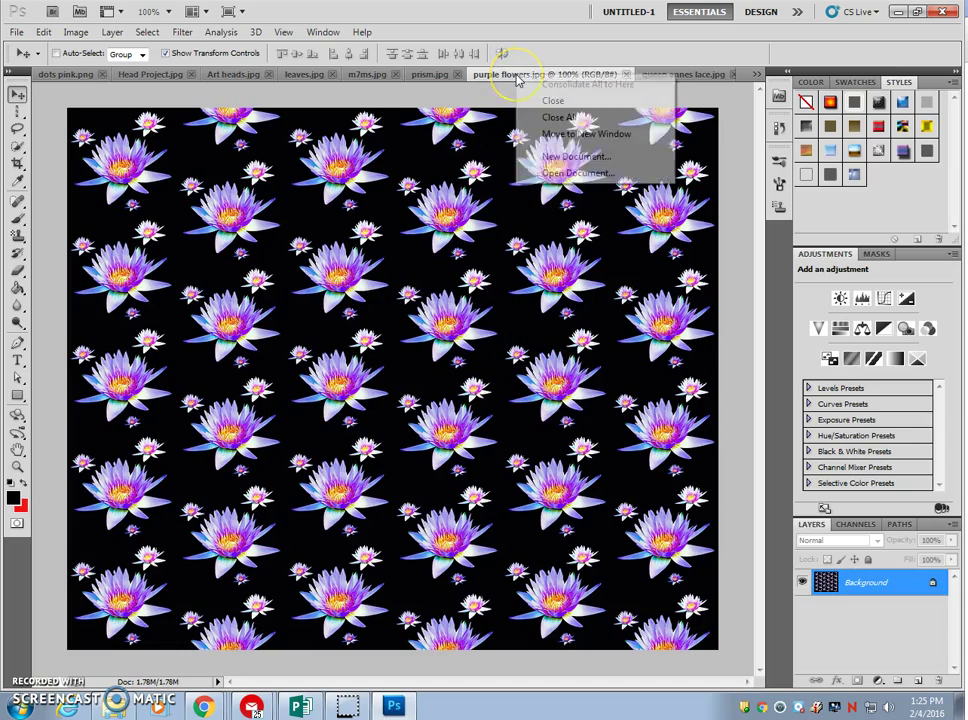
pyautogui.click(585, 133)
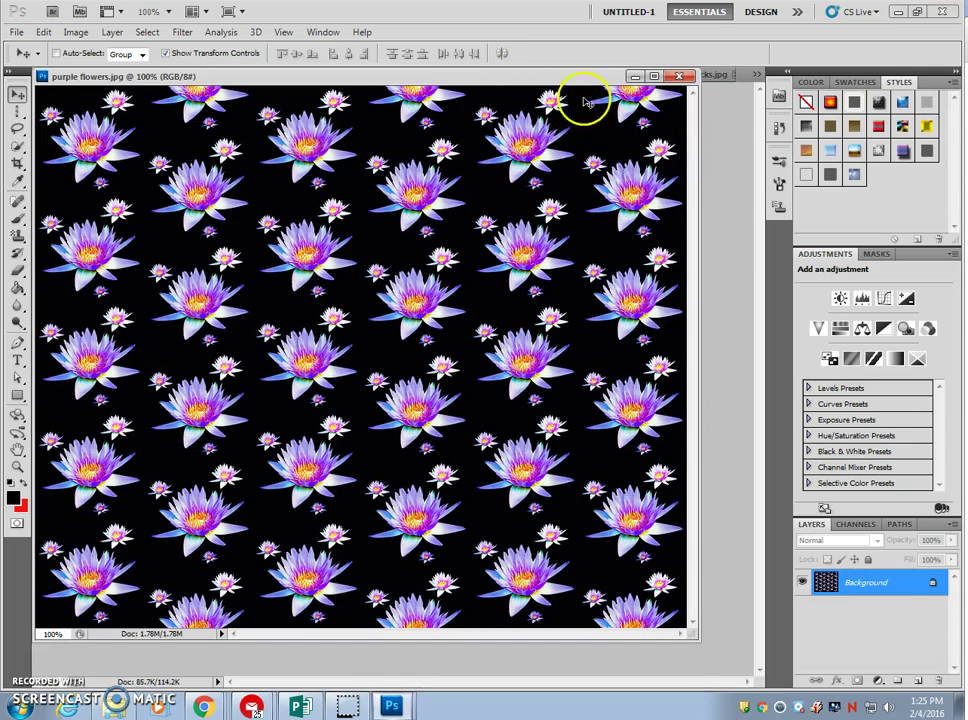
pyautogui.moveTo(512, 76); pyautogui.dragTo(967, 97)
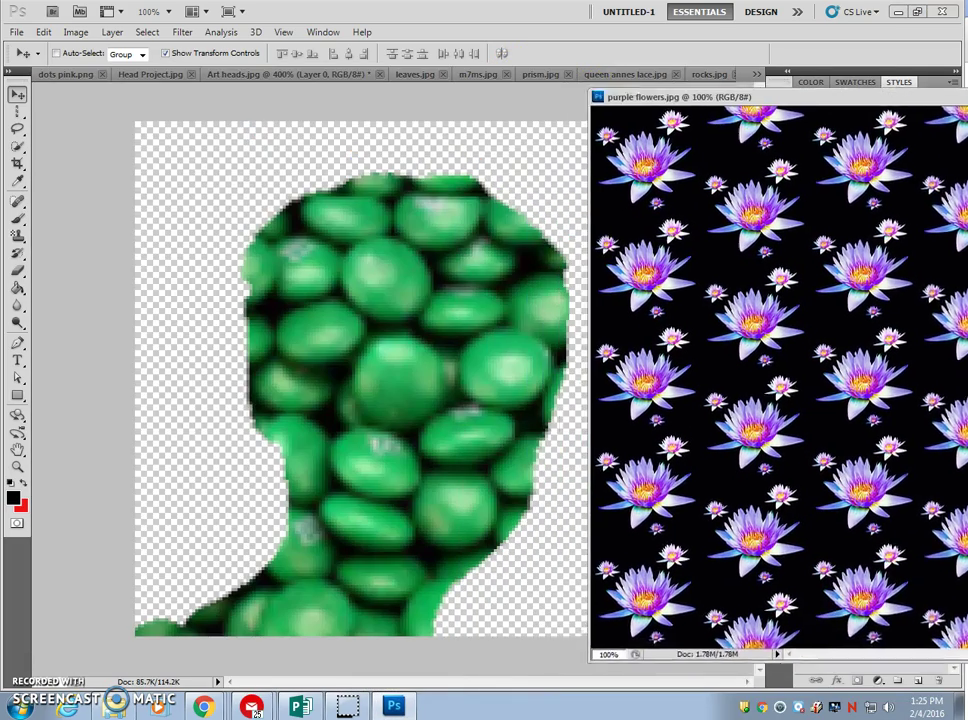
pyautogui.moveTo(700, 97); pyautogui.dragTo(801, 97)
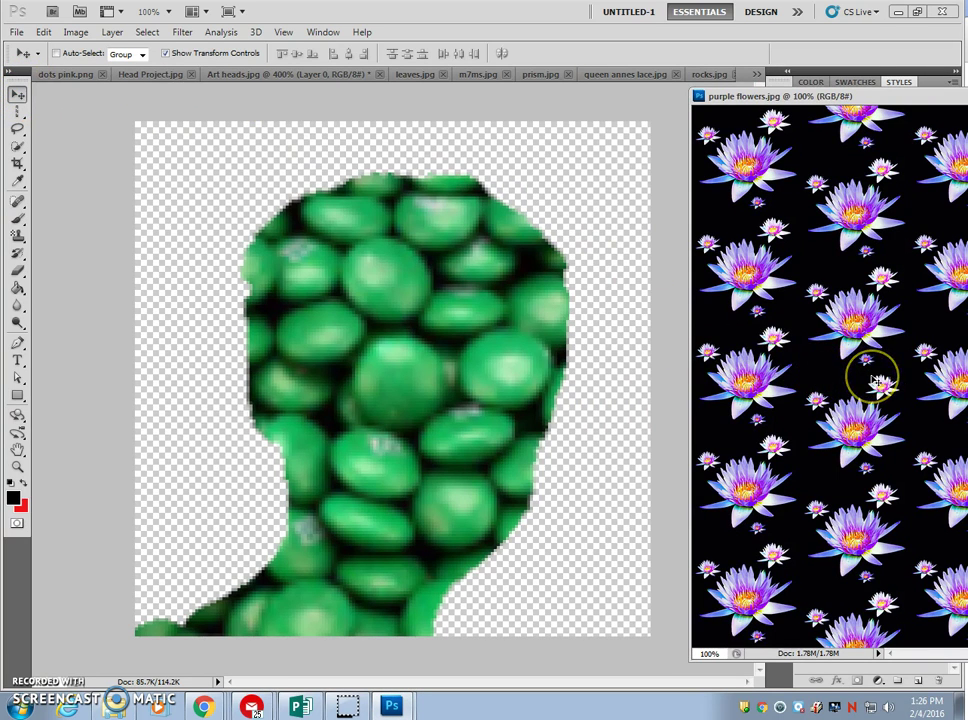
# Copy the purple flowers image onto the Art heads canvas as a new layer and close the source window
pyautogui.moveTo(878, 382); pyautogui.dragTo(640, 380)
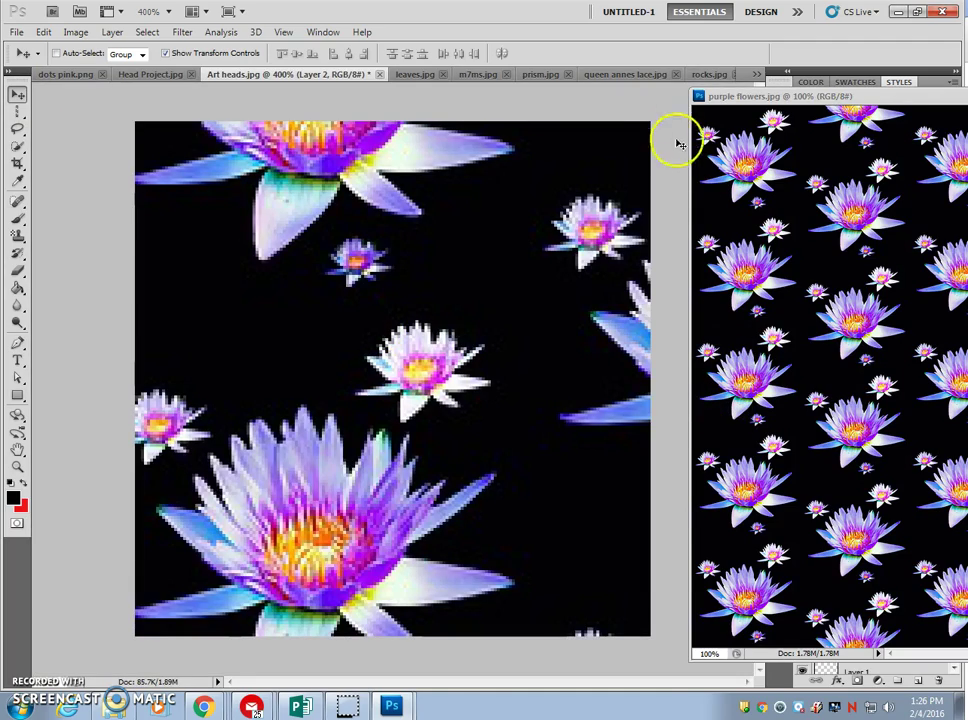
pyautogui.moveTo(871, 97); pyautogui.dragTo(190, 233)
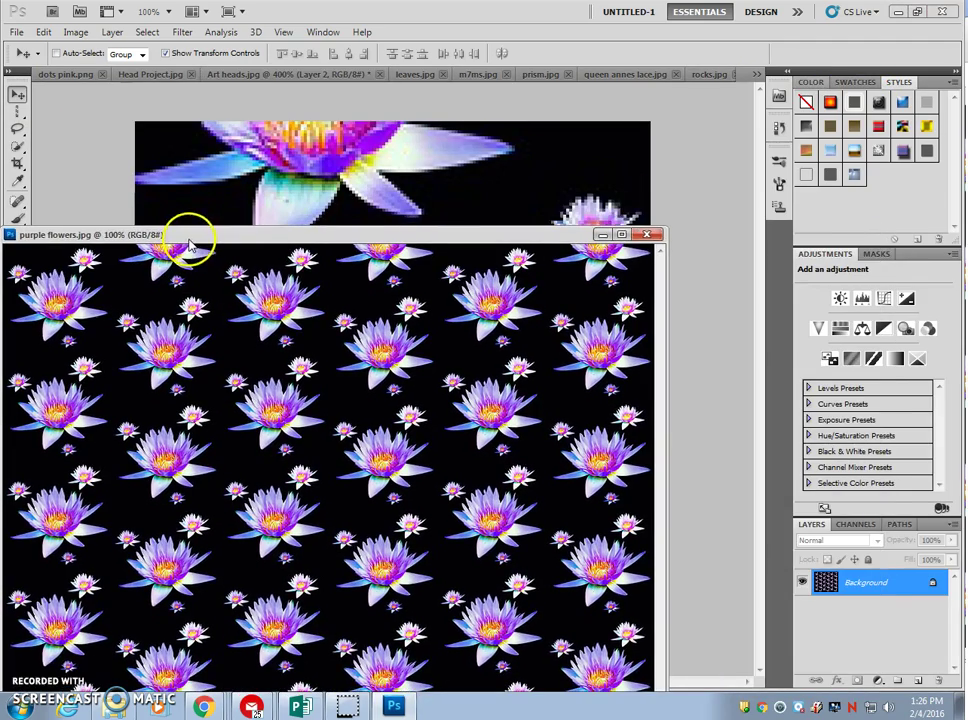
pyautogui.click(658, 230)
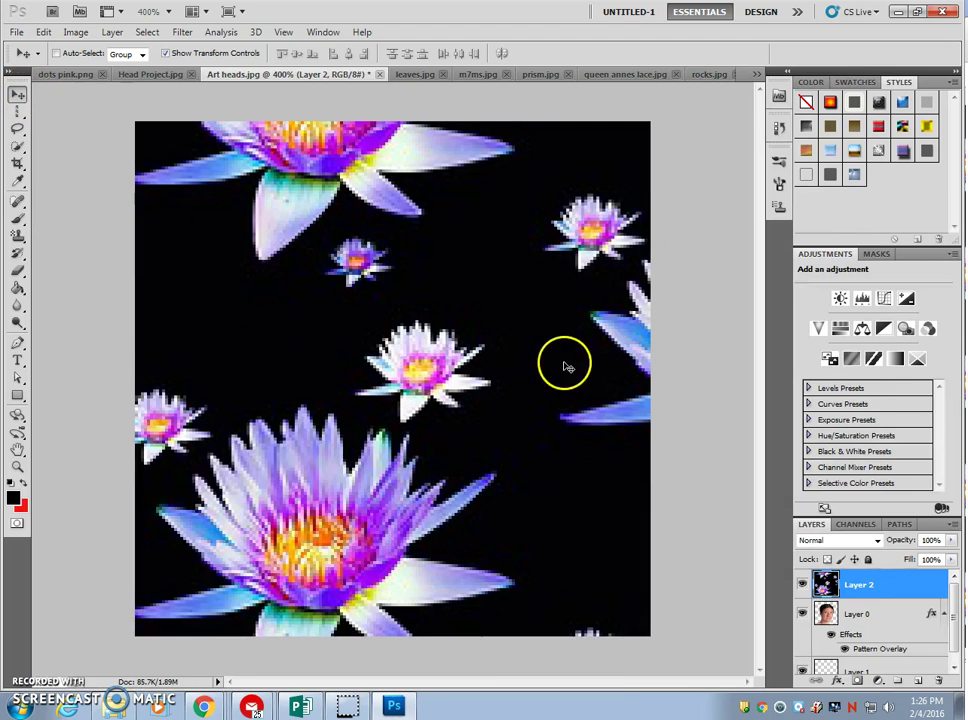
# Reposition the purple flowers layer on the canvas so the large blossoms sit along the left and right edges
pyautogui.moveTo(600, 196); pyautogui.dragTo(11, 636)
pyautogui.moveTo(529, 357); pyautogui.dragTo(409, 675)
pyautogui.moveTo(568, 331); pyautogui.dragTo(141, 585)
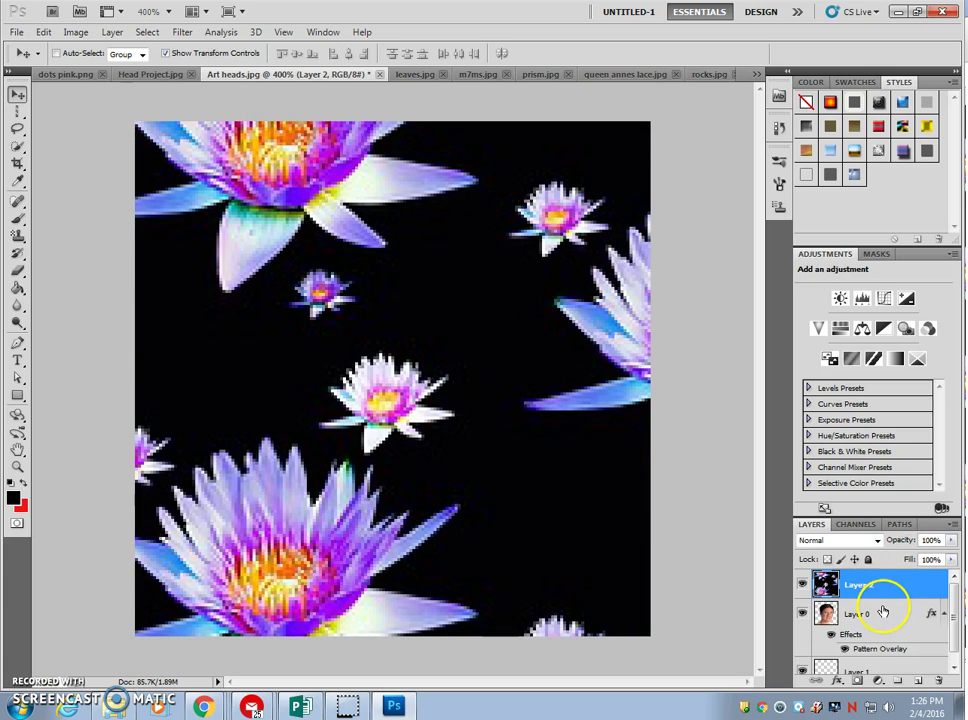
# Move the purple flowers layer below the head layer so it becomes the background behind the candy-patterned silhouette
pyautogui.scroll(-1, 880, 610)
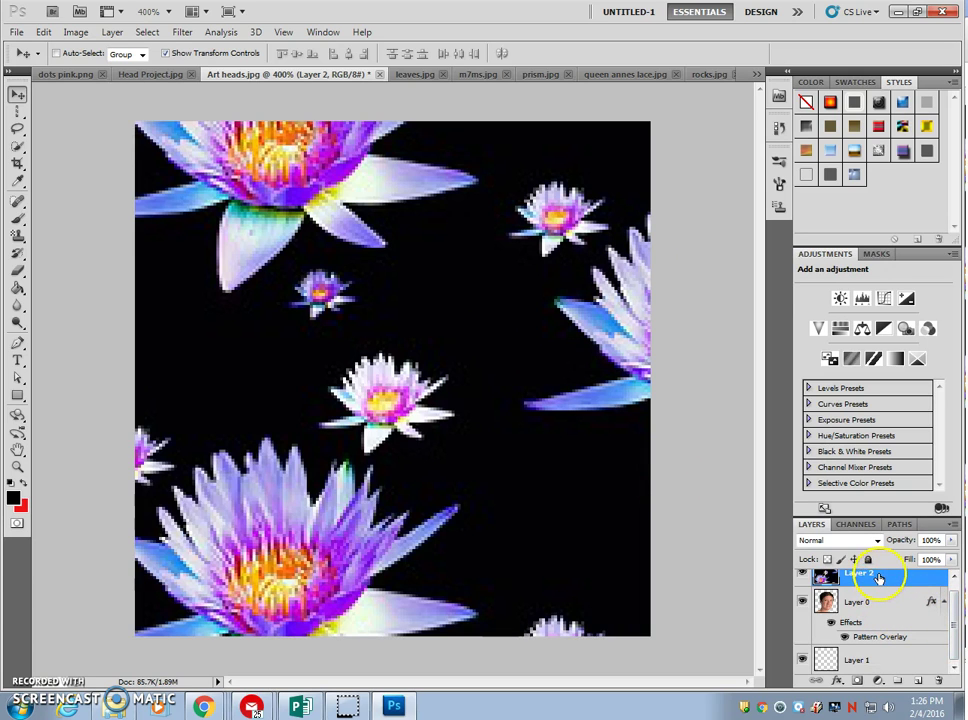
pyautogui.moveTo(875, 580); pyautogui.dragTo(880, 692)
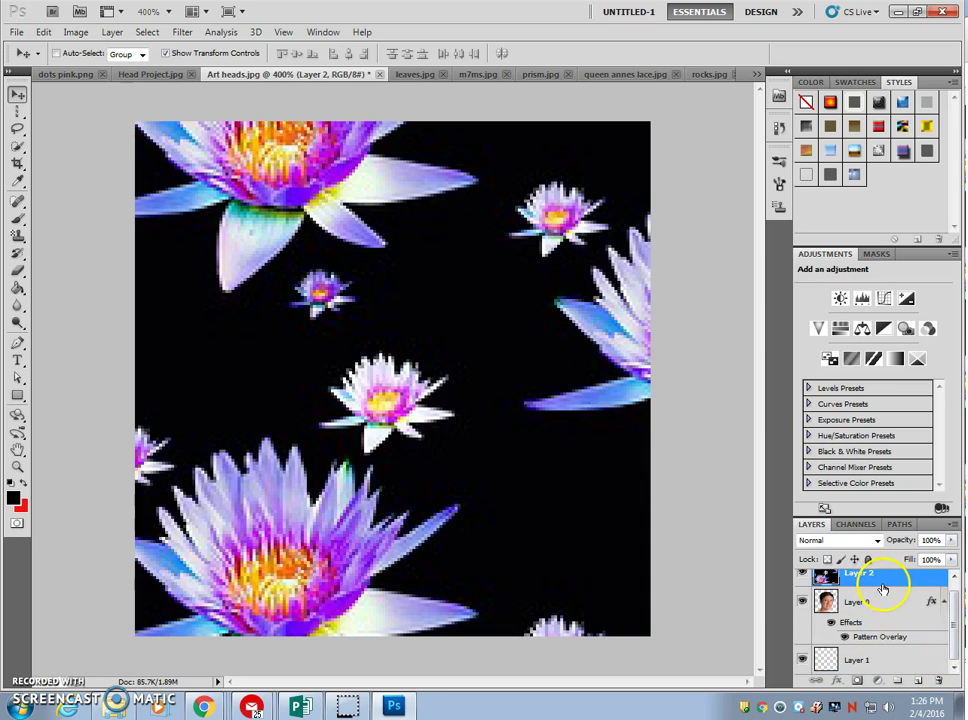
pyautogui.moveTo(886, 581); pyautogui.dragTo(890, 639)
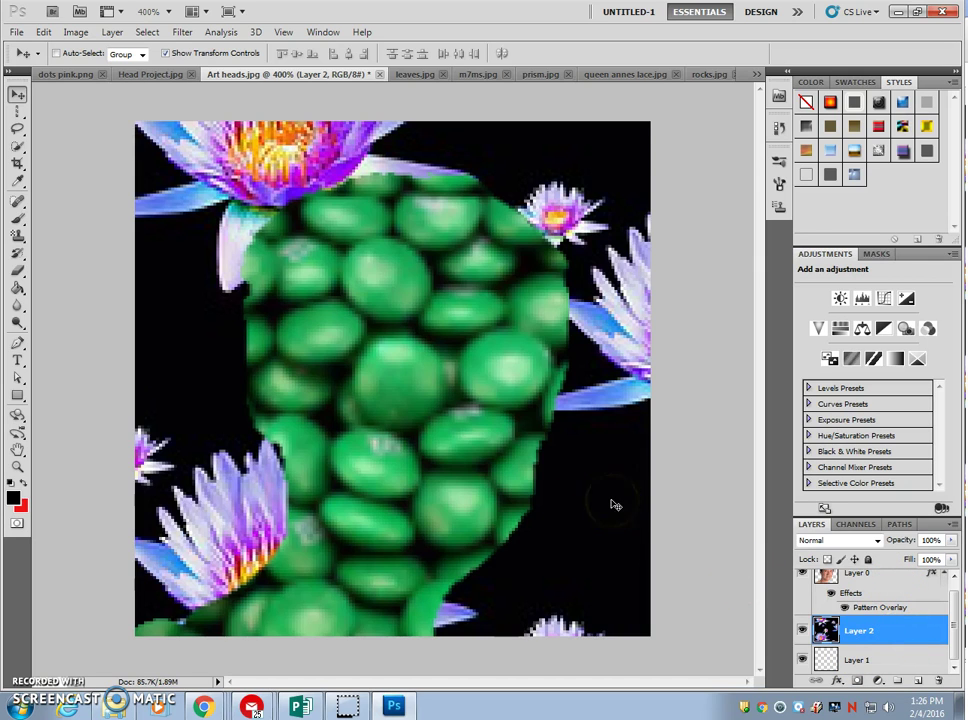
# Copy queen annes lace.jpg from a floating window onto the Art heads canvas as a new layer and close the source window
pyautogui.rightClick(630, 76)
pyautogui.click(616, 80)
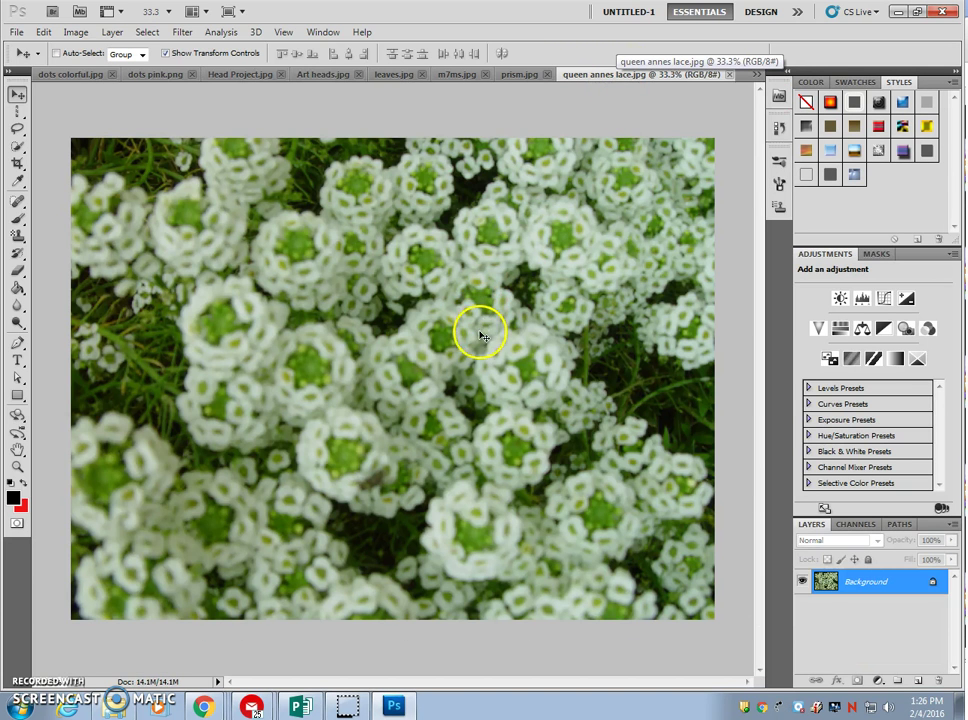
pyautogui.rightClick(584, 80)
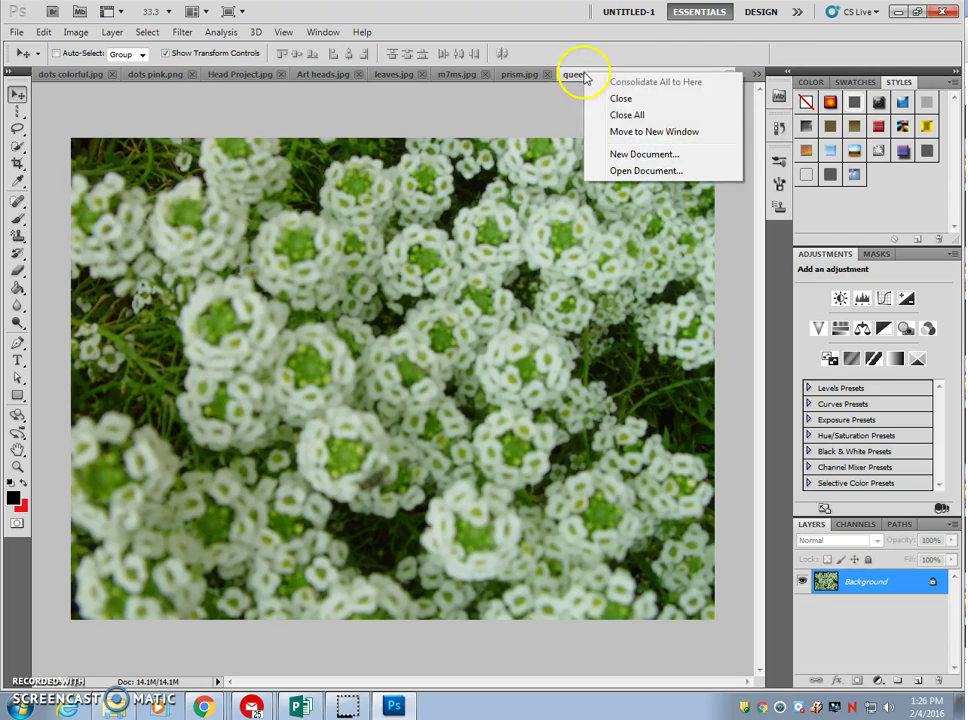
pyautogui.click(653, 132)
pyautogui.moveTo(502, 80); pyautogui.dragTo(960, 178)
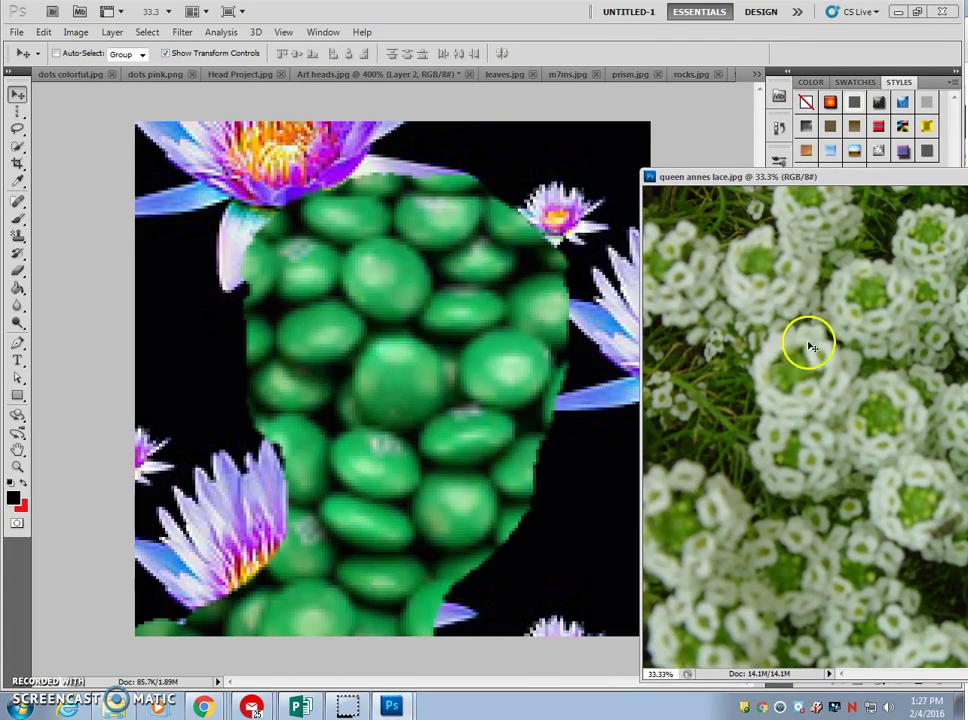
pyautogui.moveTo(687, 346); pyautogui.dragTo(340, 315)
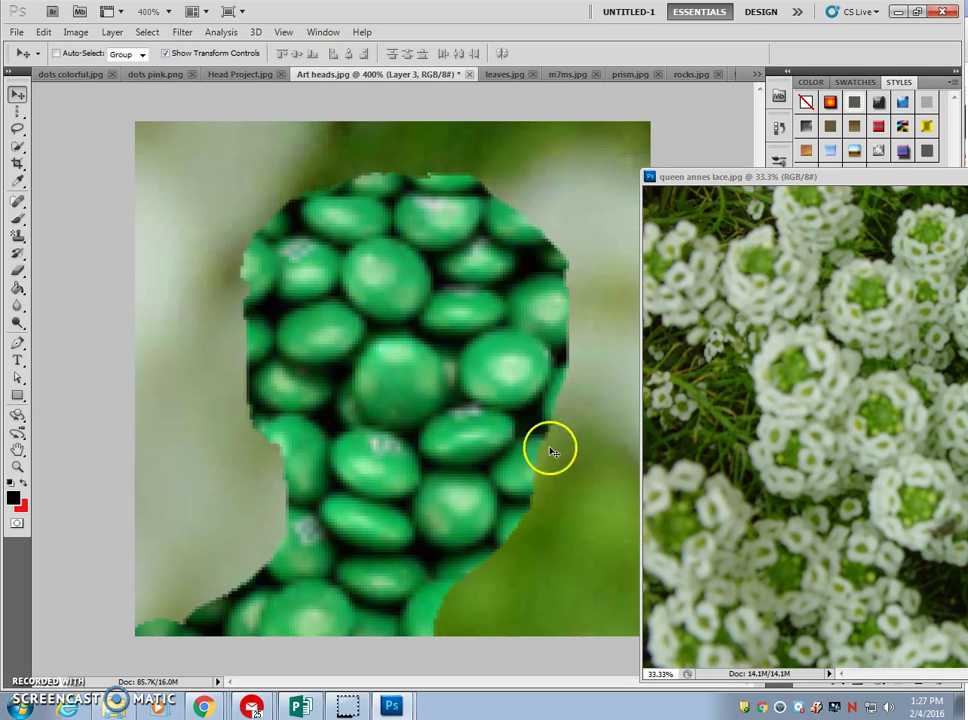
pyautogui.hotkey('ctrl', 'w')
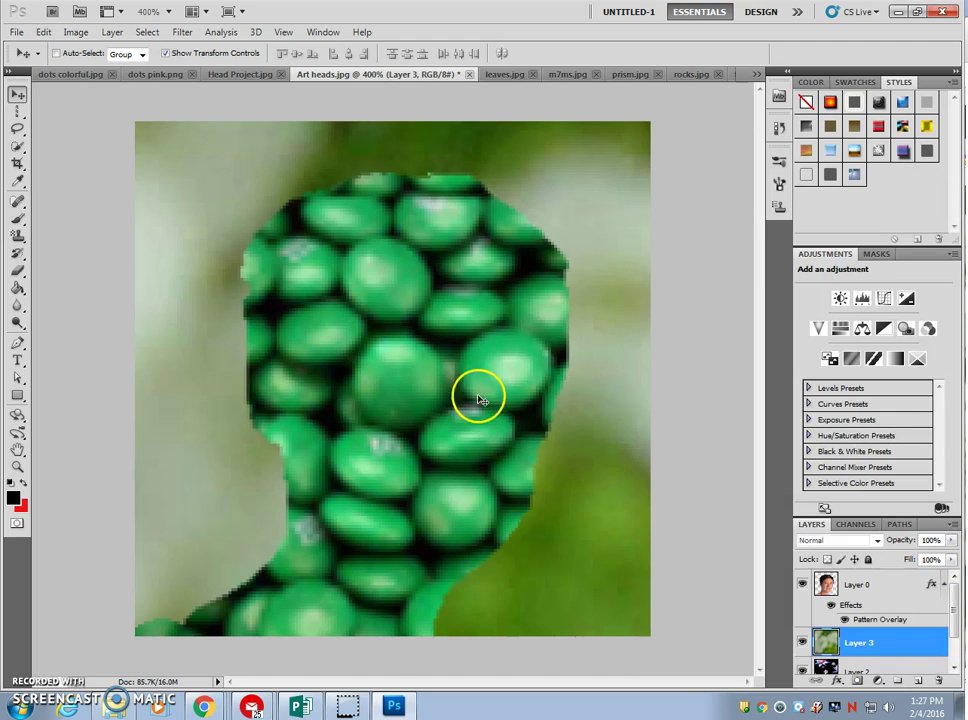
# Shift the oversized Queen Anne's lace layer repeatedly down and left to bring its upper-right corner towards the canvas
pyautogui.moveTo(632, 180); pyautogui.dragTo(376, 376)
pyautogui.moveTo(594, 201); pyautogui.dragTo(300, 420)
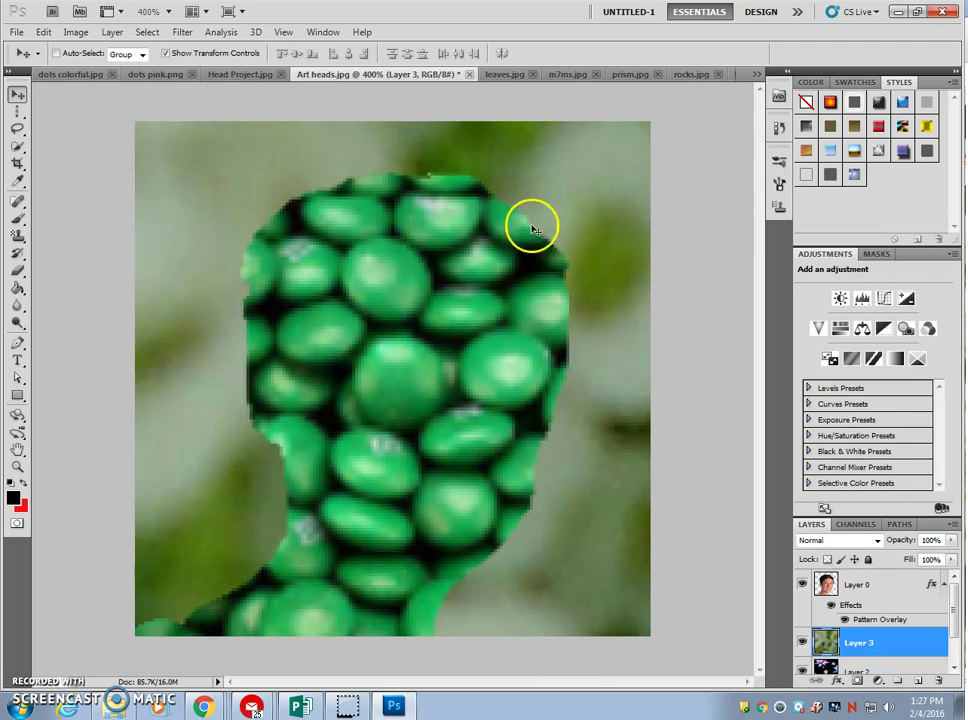
pyautogui.moveTo(607, 173); pyautogui.dragTo(378, 562)
pyautogui.moveTo(620, 151); pyautogui.dragTo(410, 540)
pyautogui.moveTo(630, 170); pyautogui.dragTo(404, 471)
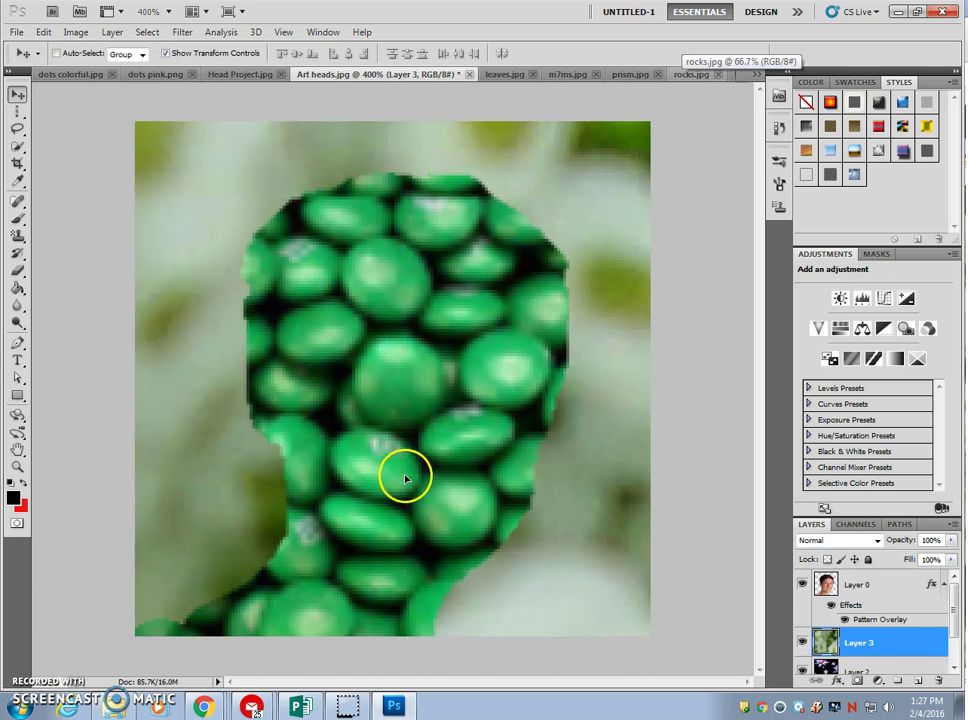
pyautogui.moveTo(624, 192); pyautogui.dragTo(456, 432)
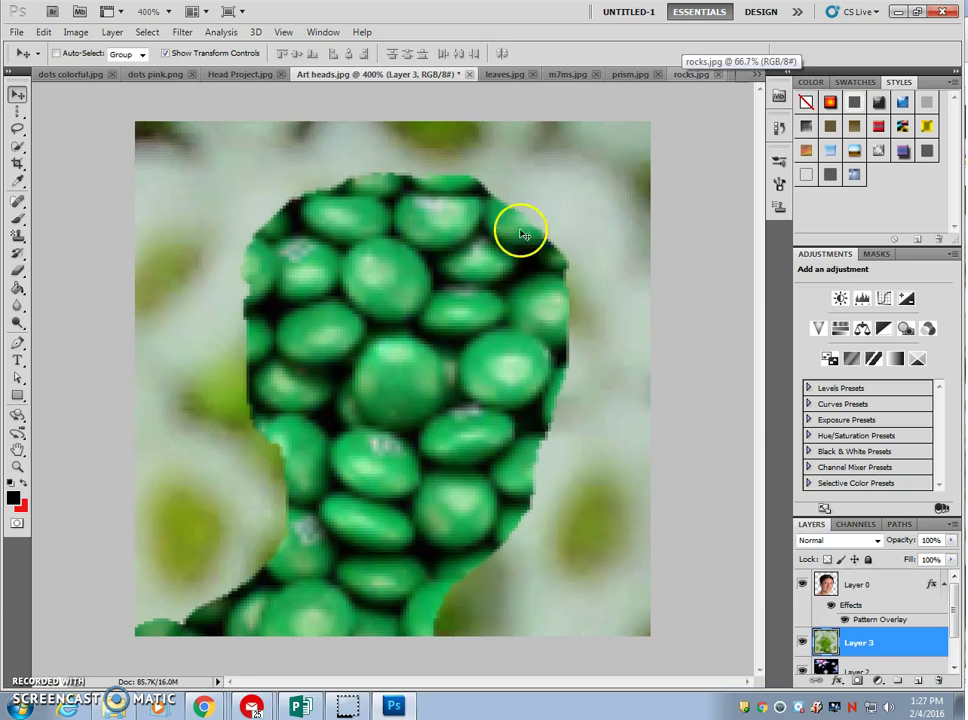
pyautogui.moveTo(592, 145); pyautogui.dragTo(324, 454)
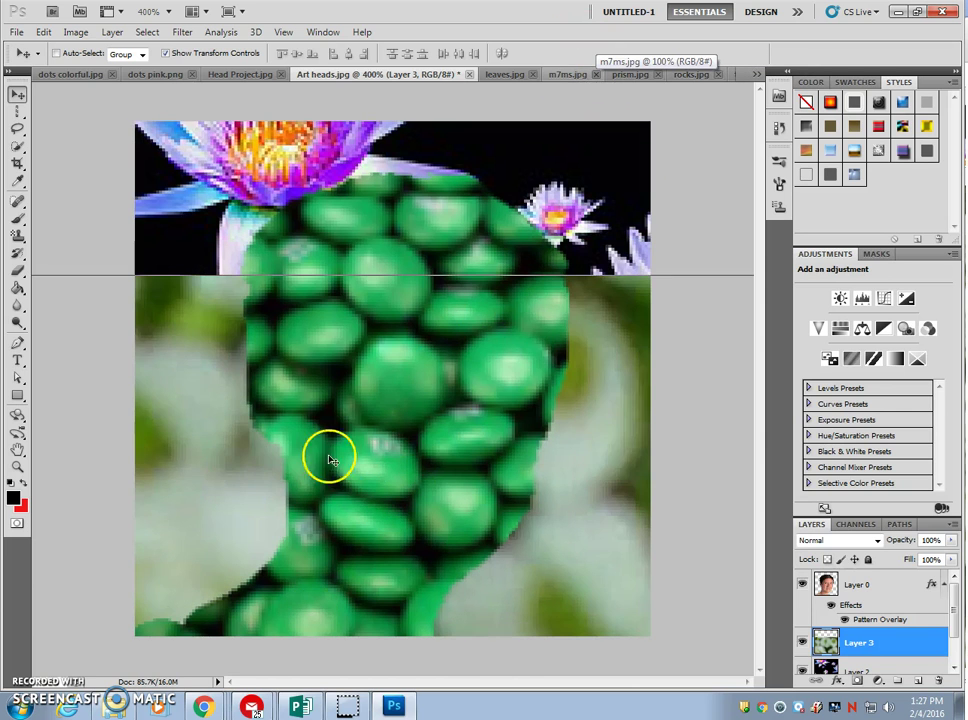
pyautogui.moveTo(611, 464); pyautogui.dragTo(287, 395)
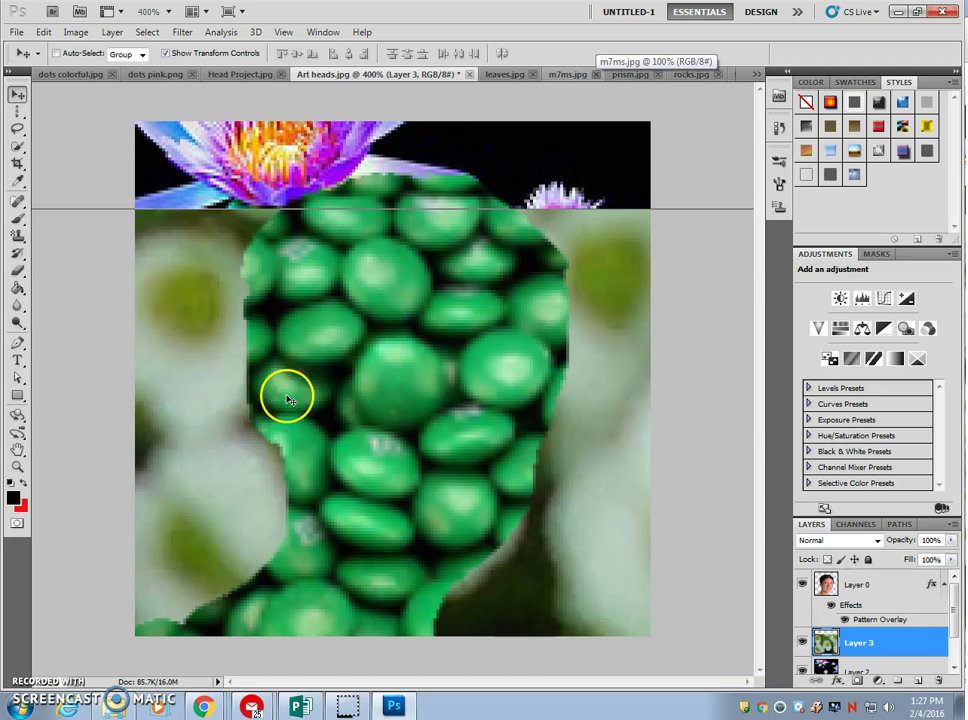
pyautogui.moveTo(601, 469); pyautogui.dragTo(334, 469)
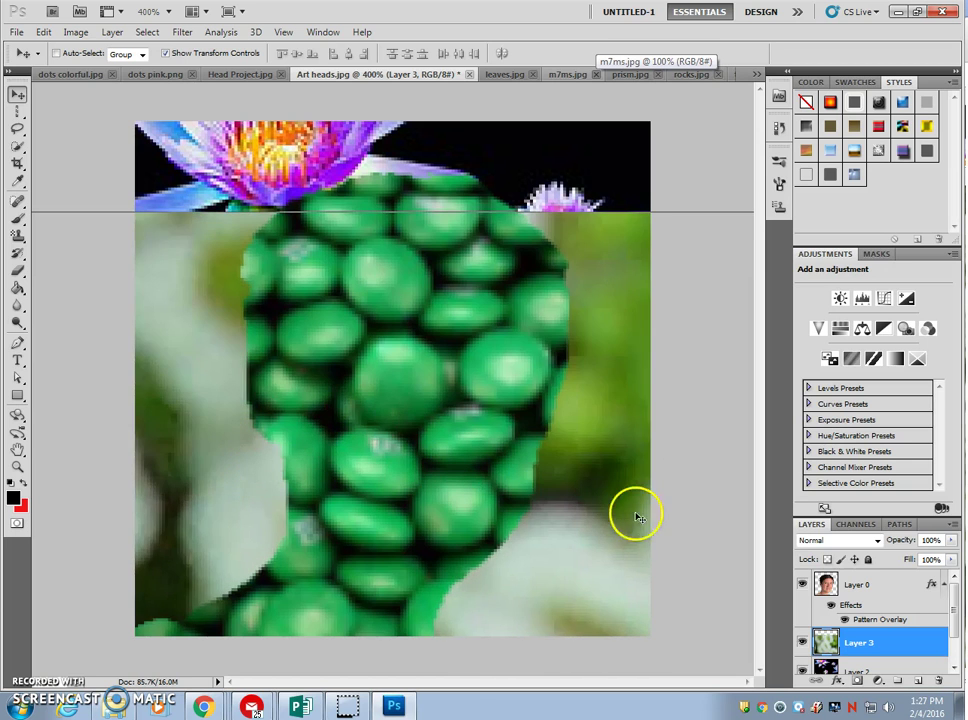
pyautogui.moveTo(590, 521); pyautogui.dragTo(296, 523)
pyautogui.moveTo(612, 553); pyautogui.dragTo(296, 555)
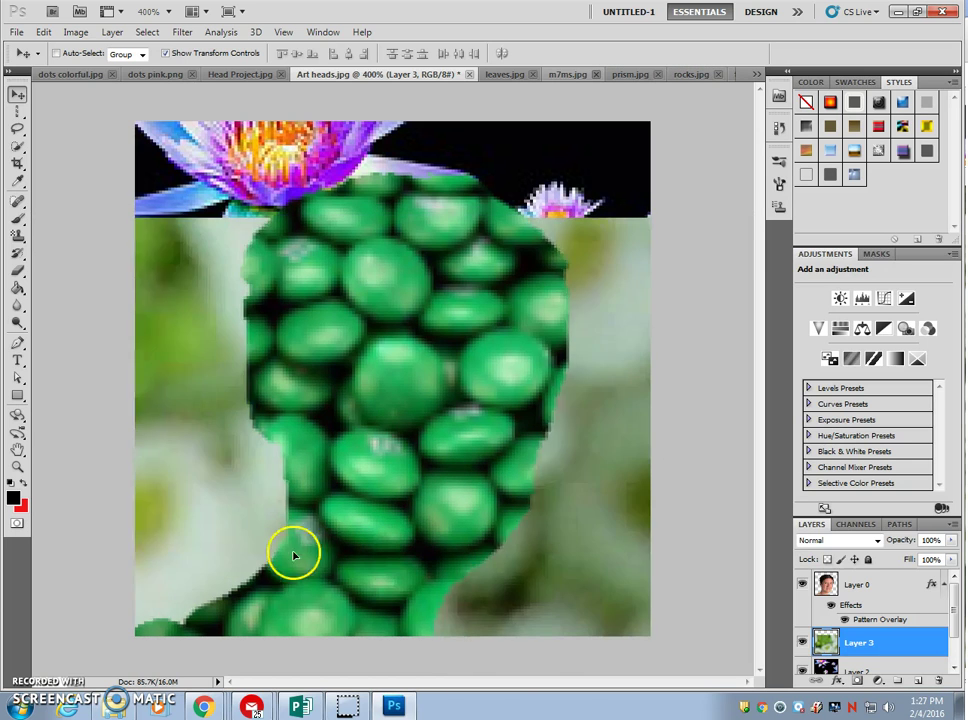
pyautogui.moveTo(620, 521); pyautogui.dragTo(376, 525)
pyautogui.moveTo(583, 541); pyautogui.dragTo(387, 534)
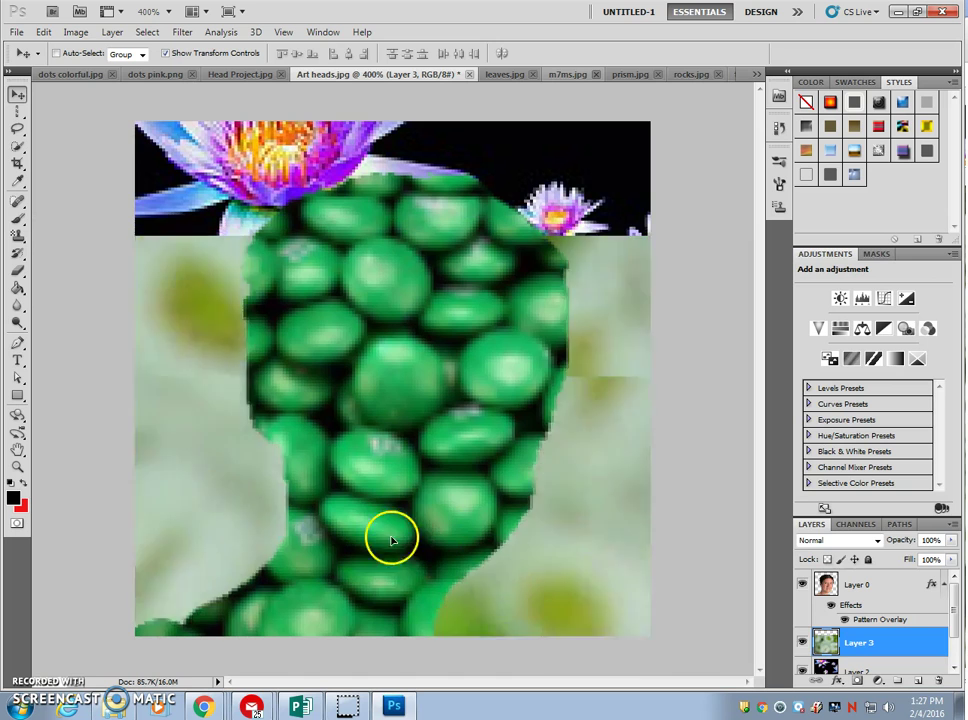
pyautogui.moveTo(512, 553); pyautogui.dragTo(337, 560)
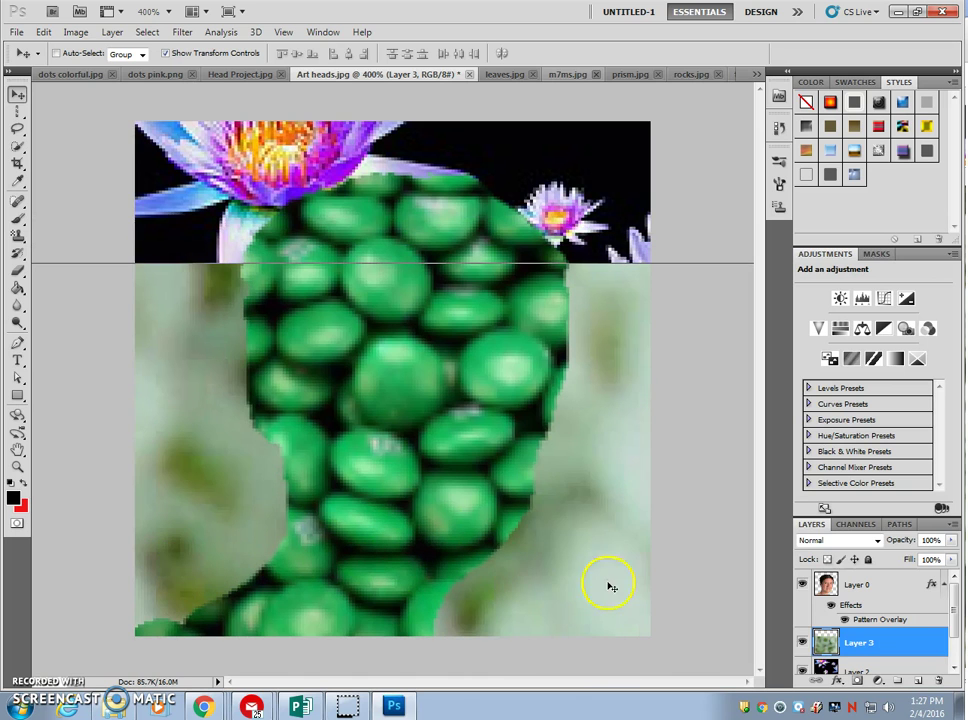
pyautogui.moveTo(611, 579); pyautogui.dragTo(554, 584)
# Scale the Queen Anne's lace layer to about 73.2% width and 69.8% height, positioned to cover the whole canvas
pyautogui.moveTo(590, 268); pyautogui.dragTo(336, 461)
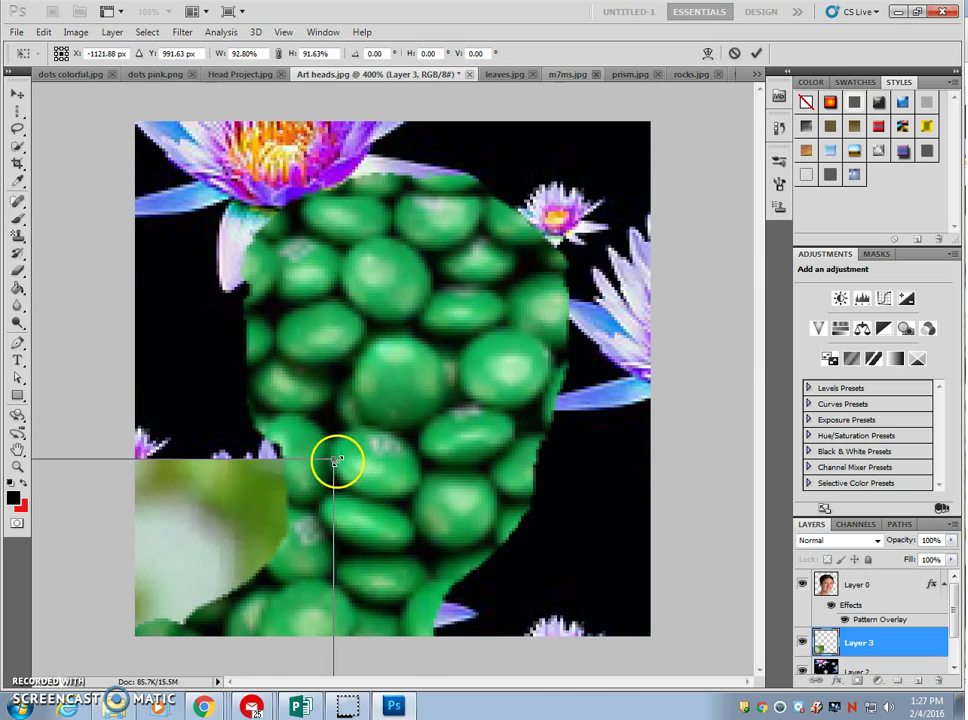
pyautogui.moveTo(220, 523); pyautogui.dragTo(524, 214)
pyautogui.moveTo(634, 166); pyautogui.dragTo(676, 356)
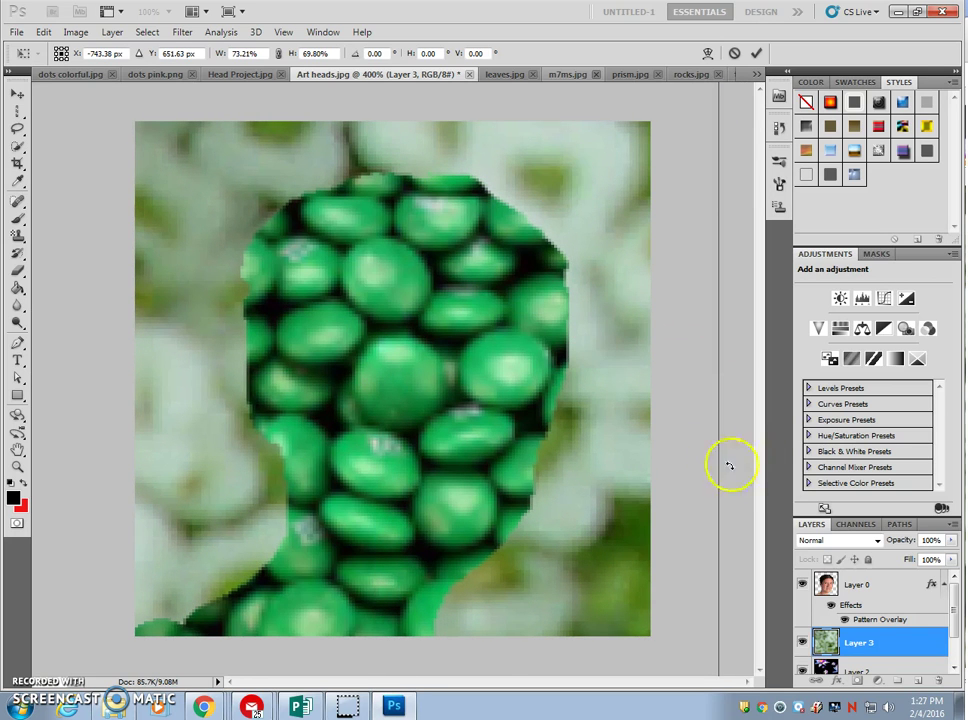
# Commit the lace layer's transform and hide the purple flowers layer beneath it
pyautogui.moveTo(956, 604); pyautogui.dragTo(954, 620)
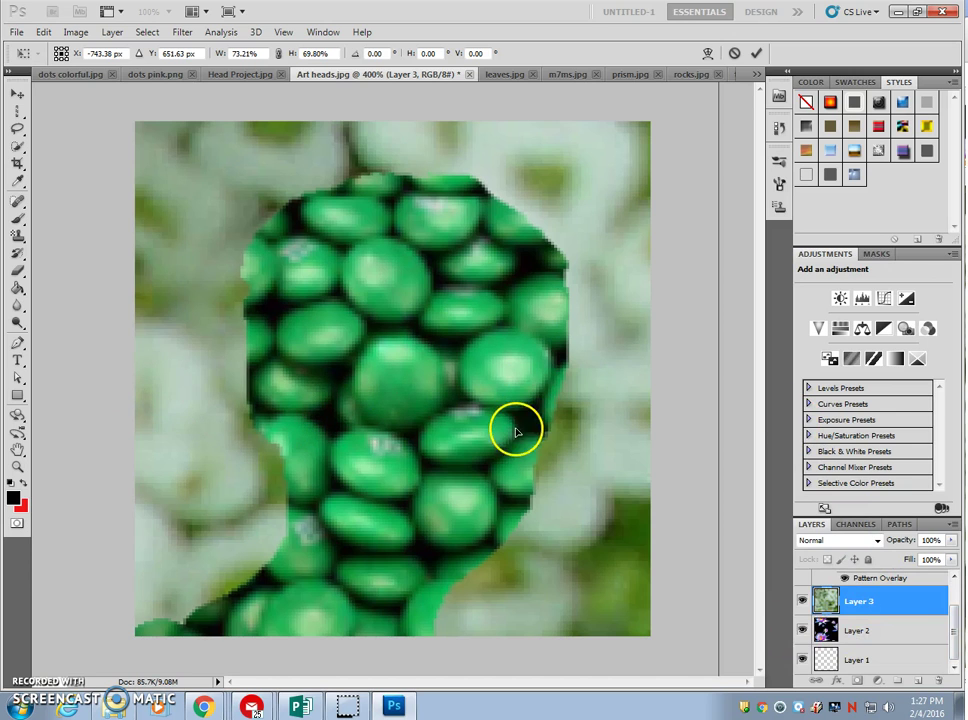
pyautogui.press('Return')
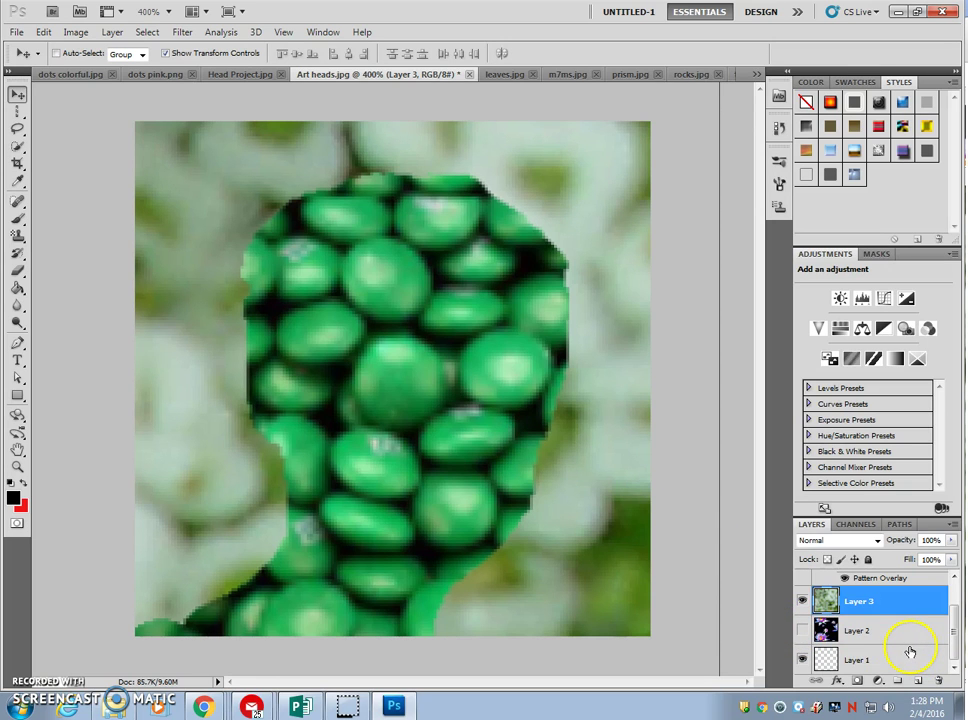
pyautogui.moveTo(955, 648); pyautogui.dragTo(958, 622)
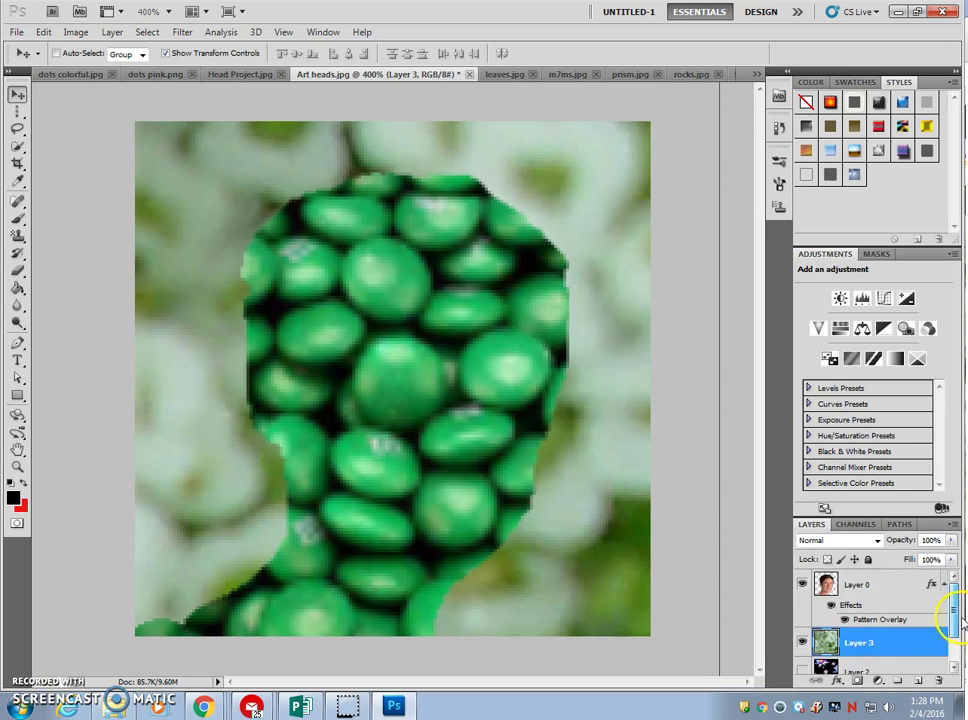